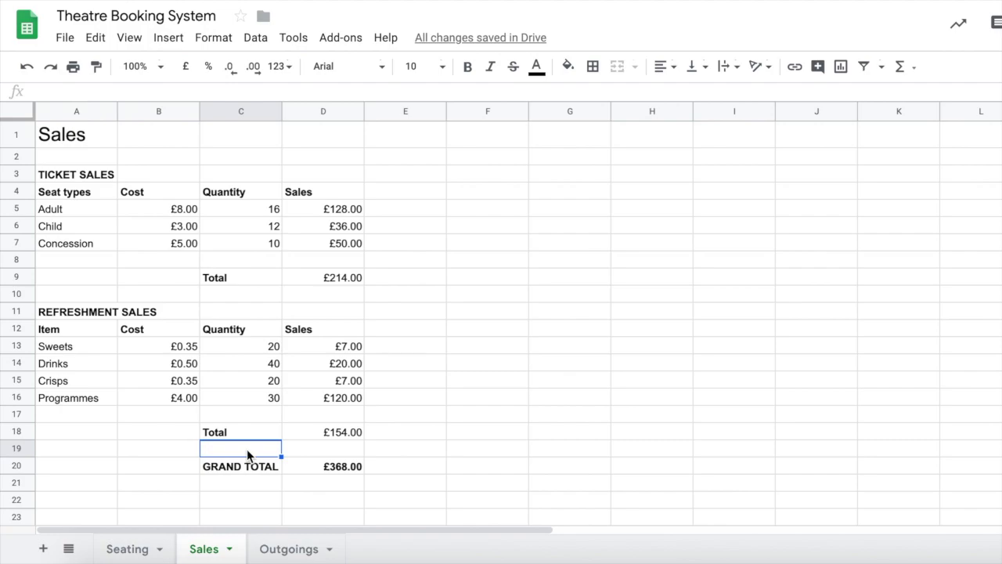
Review the Sales and Outgoings total formulas, then add a new blank sheet, Sheet5
left_click(333, 472)
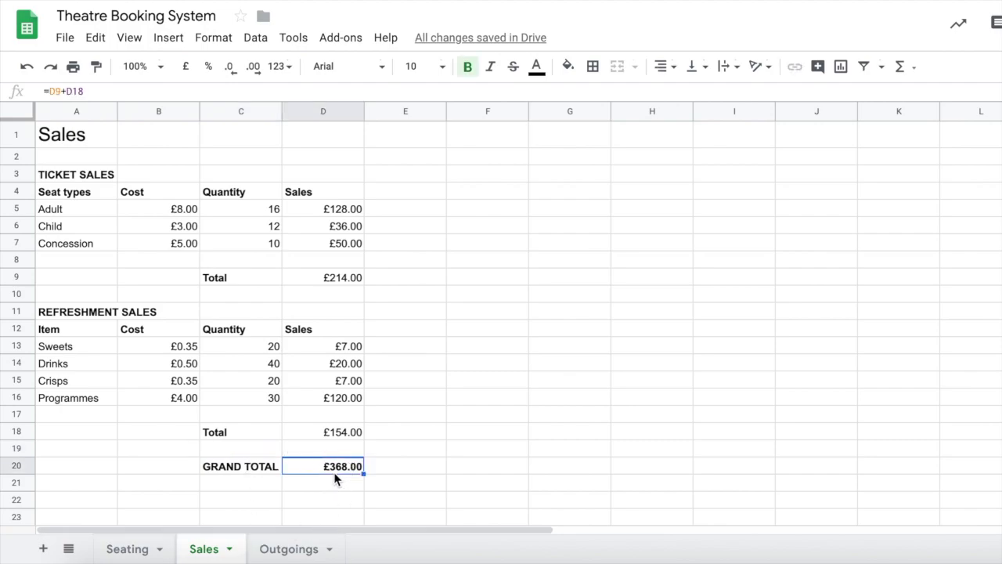
left_click(284, 548)
left_click(347, 325)
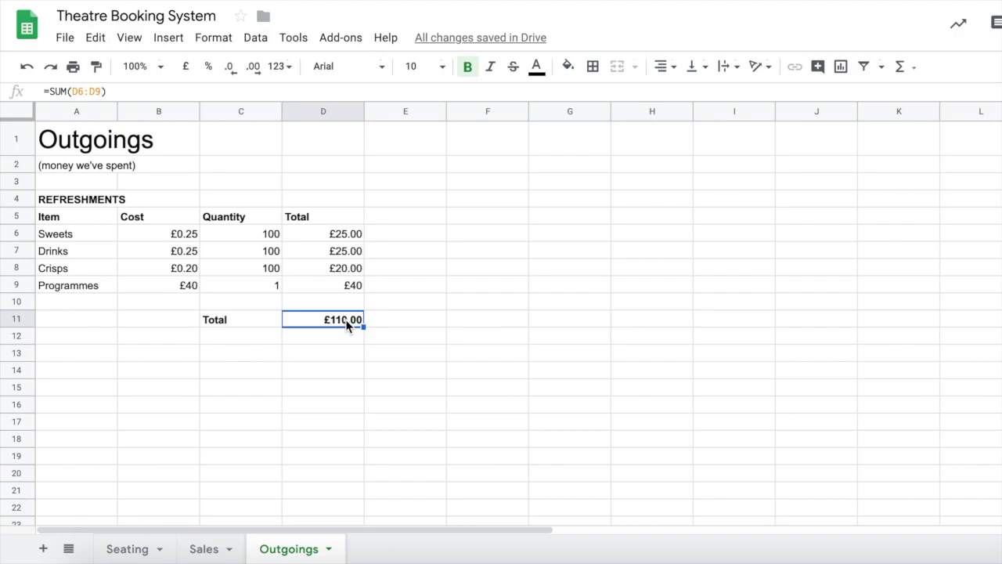
left_click(44, 548)
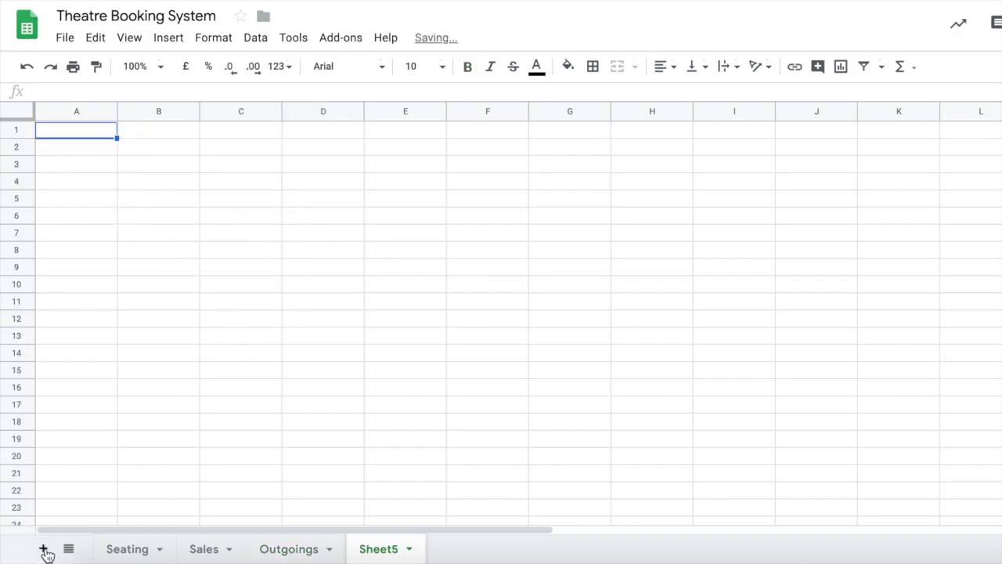
Rename Sheet5 to 'Profit'
double_click(376, 550)
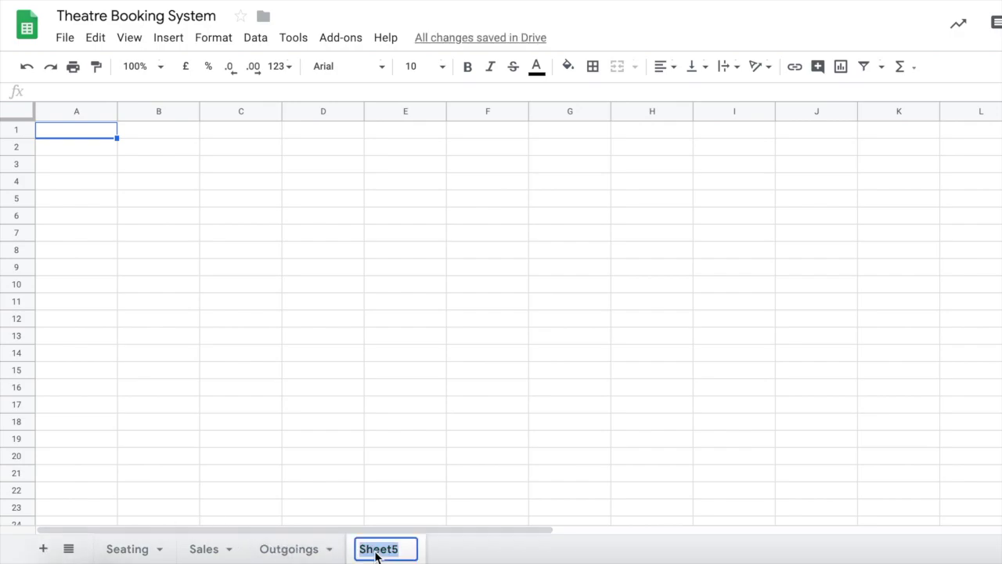
type("Profit")
key("Return")
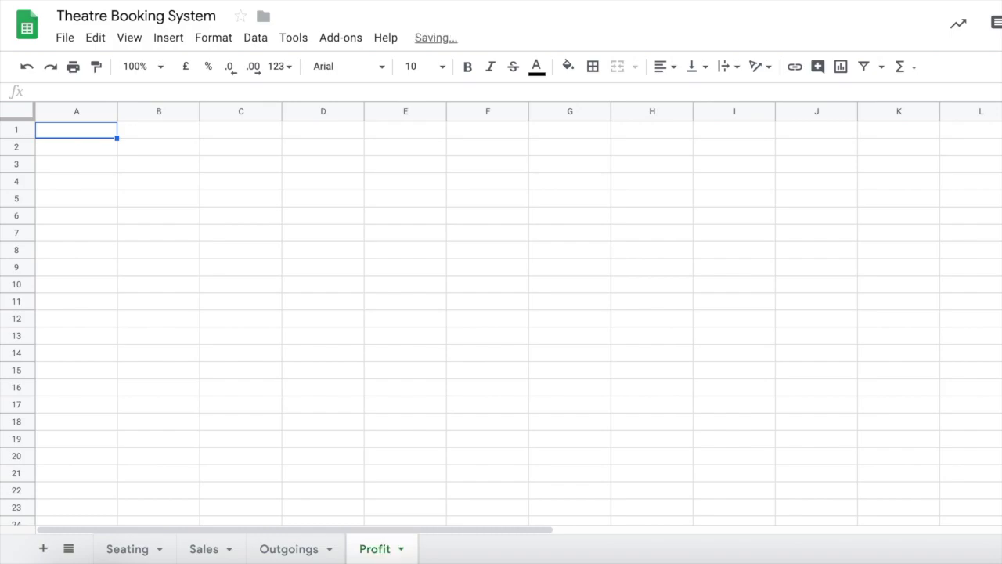
Enter a 24 pt 'Profit' heading in cell A1
left_click(97, 129)
type("P")
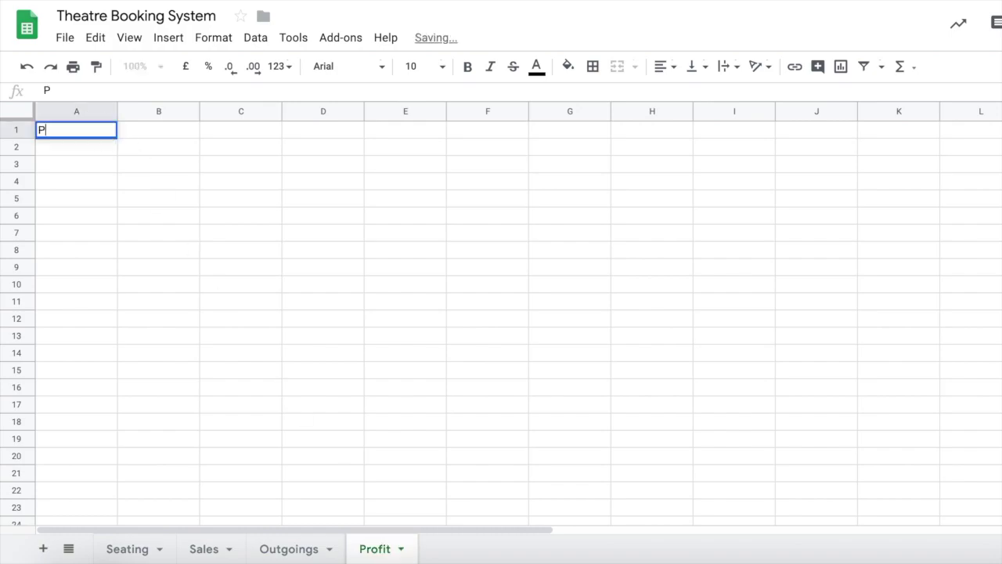
type("rofit")
key("Return")
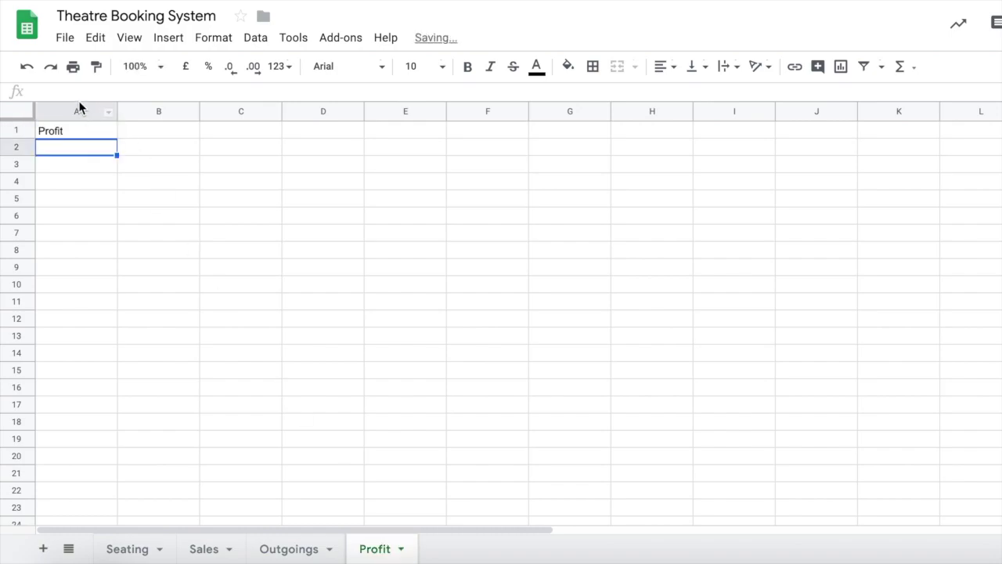
left_click(69, 133)
left_click(443, 67)
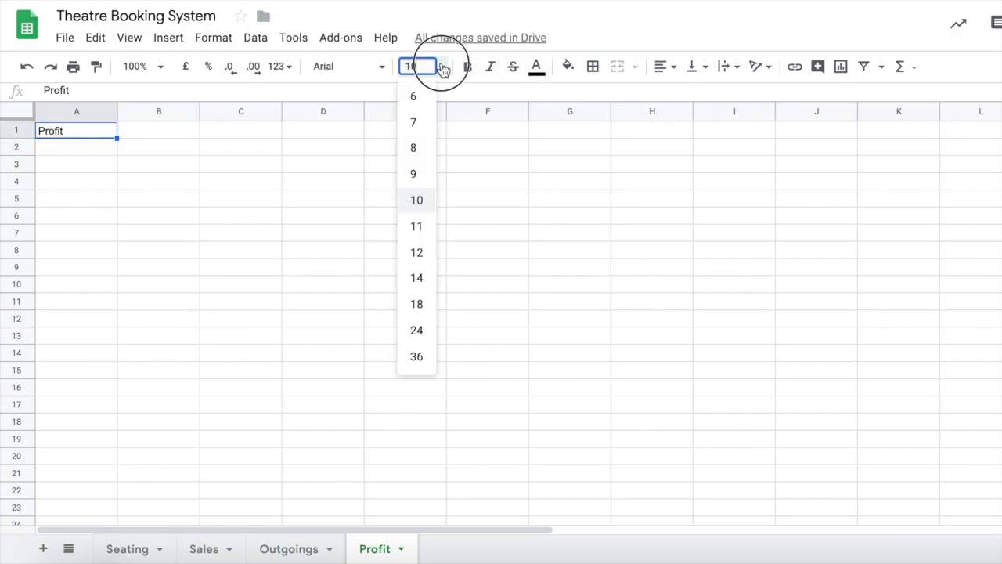
left_click(416, 330)
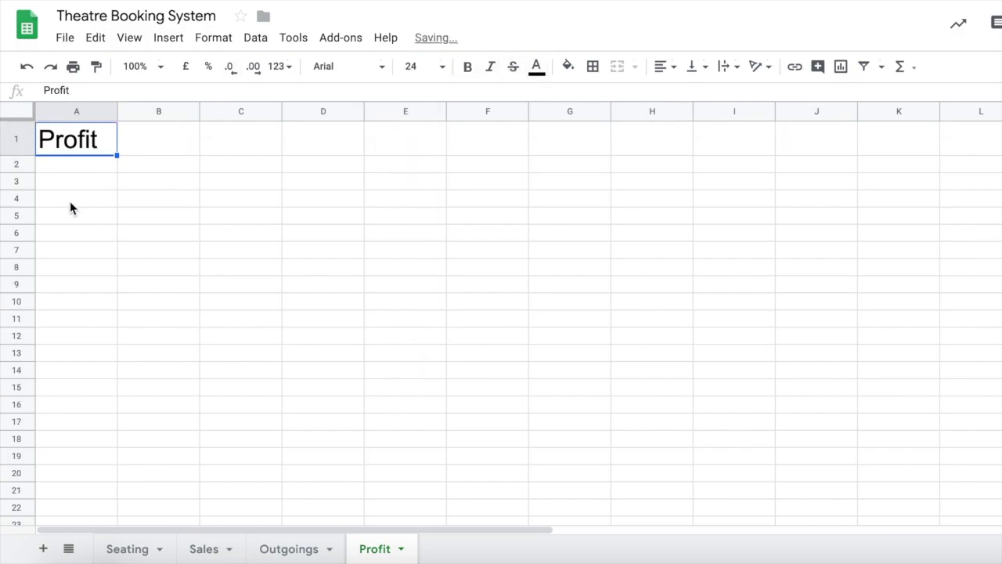
left_click(166, 184)
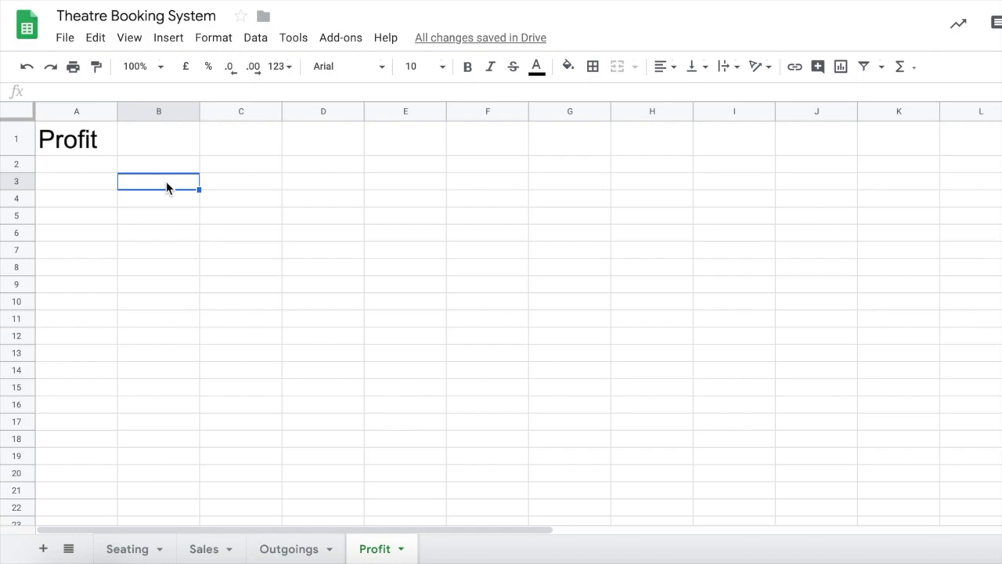
Type the labels Sales in B3, Outgoings in B4 and Profit in B6
type("Sales")
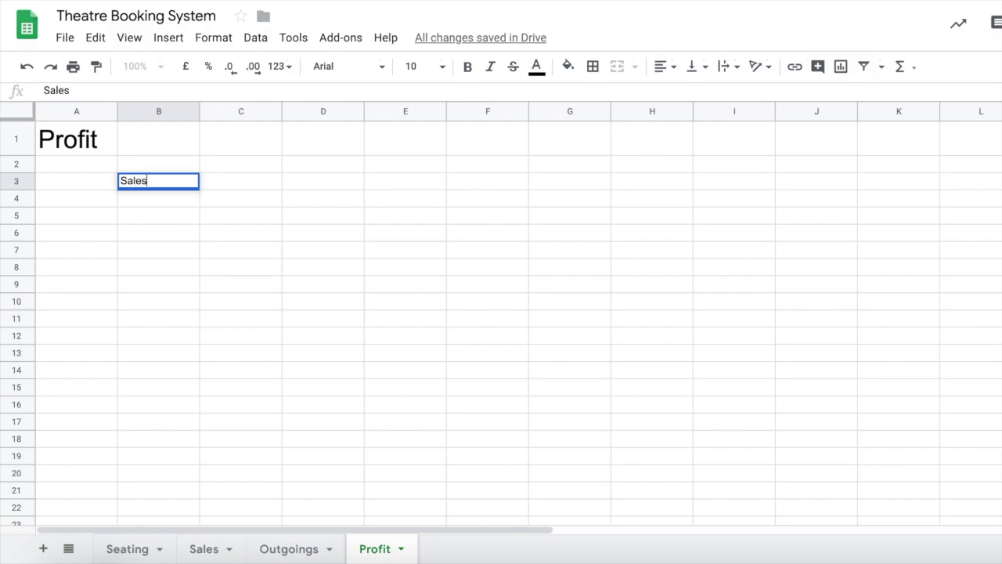
key("Return")
type("Outgoings")
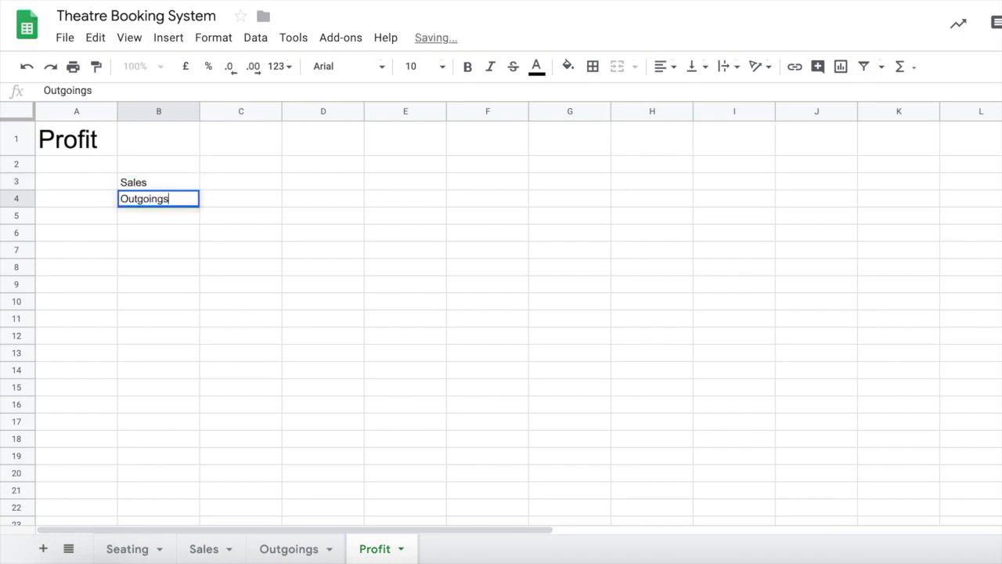
key("Return")
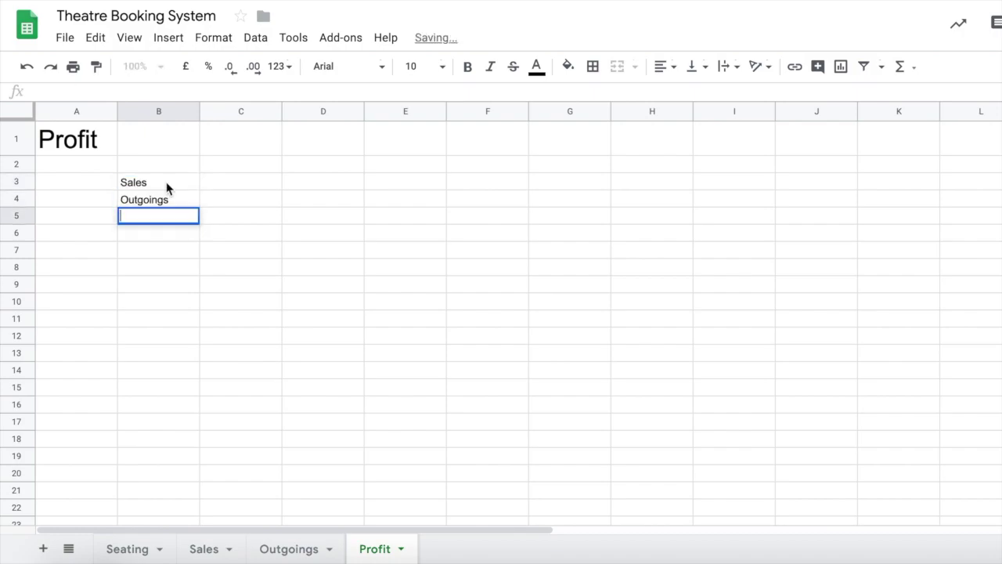
left_click(163, 239)
type("Profit")
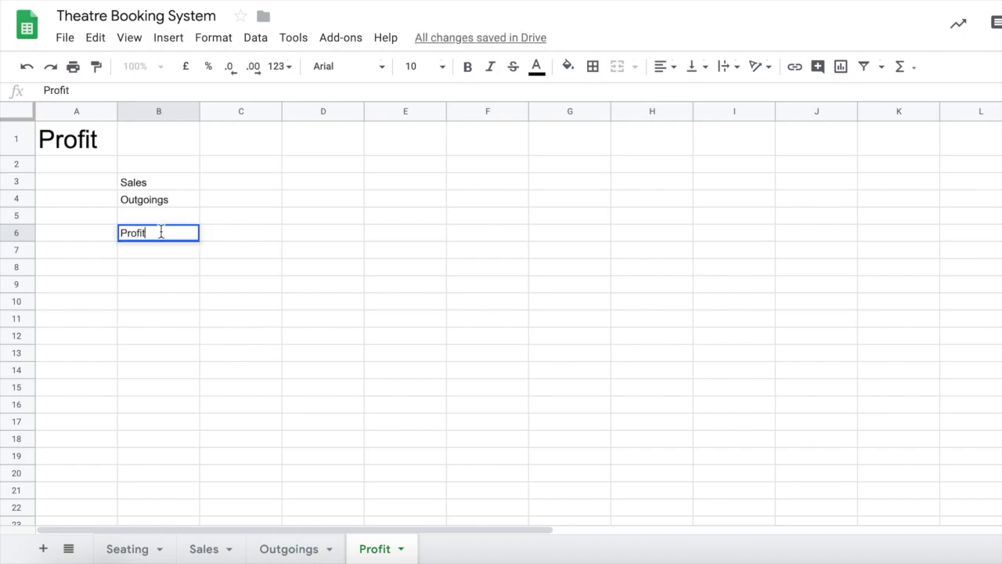
Make the Sales, Outgoings and Profit labels bold
left_click(151, 186)
left_click(152, 201, "shift")
key("ctrl+b")
left_click(150, 237)
key("ctrl+b")
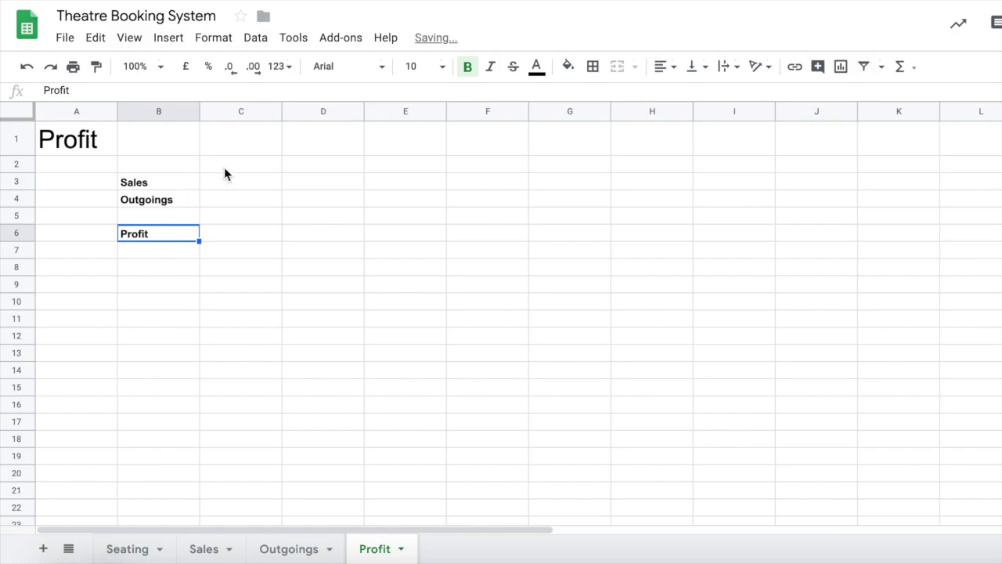
left_click(242, 184)
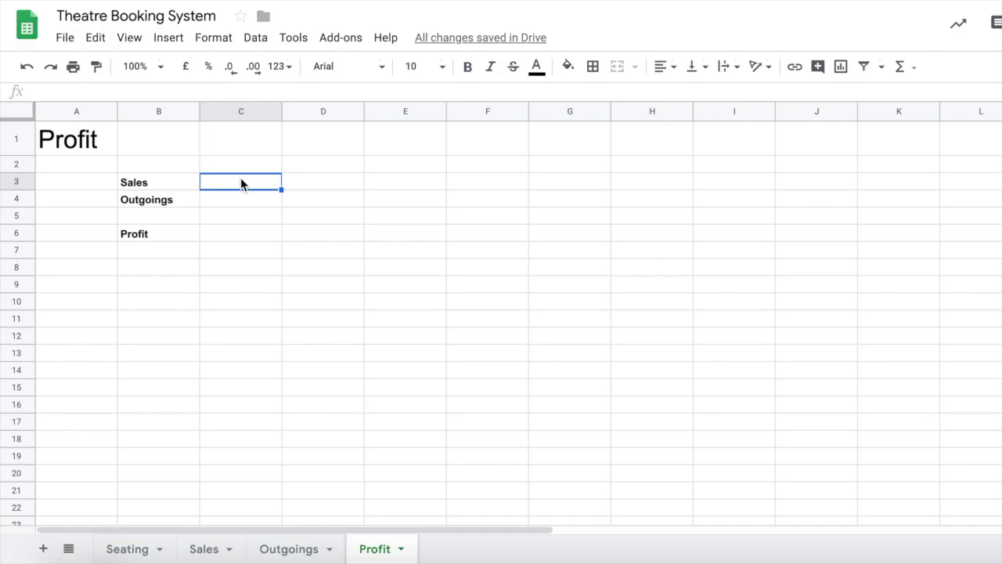
left_click(127, 548)
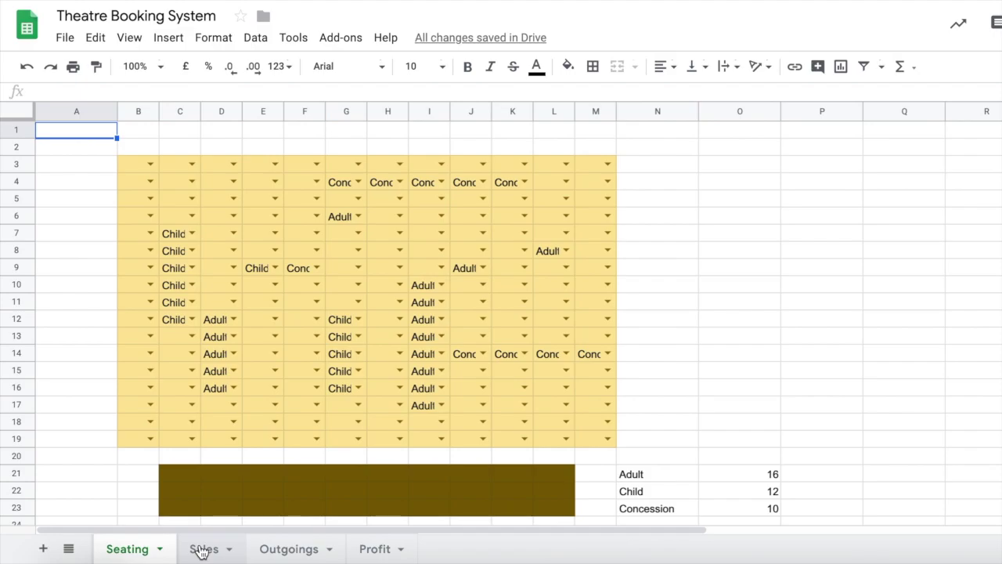
Link C3 to the Sales grand total with =Sales!D20, showing £368.00
left_click(202, 551)
left_click(373, 549)
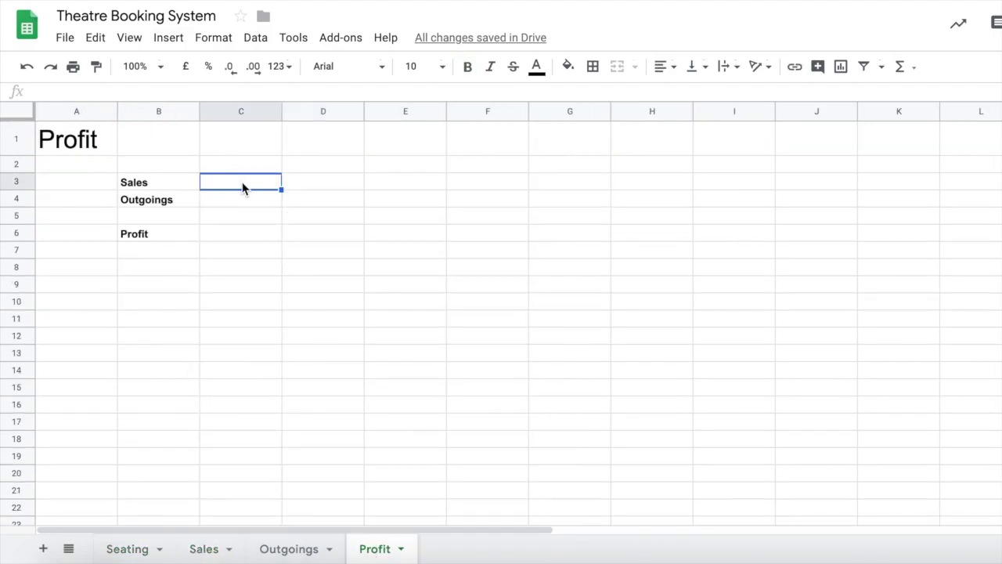
type("=")
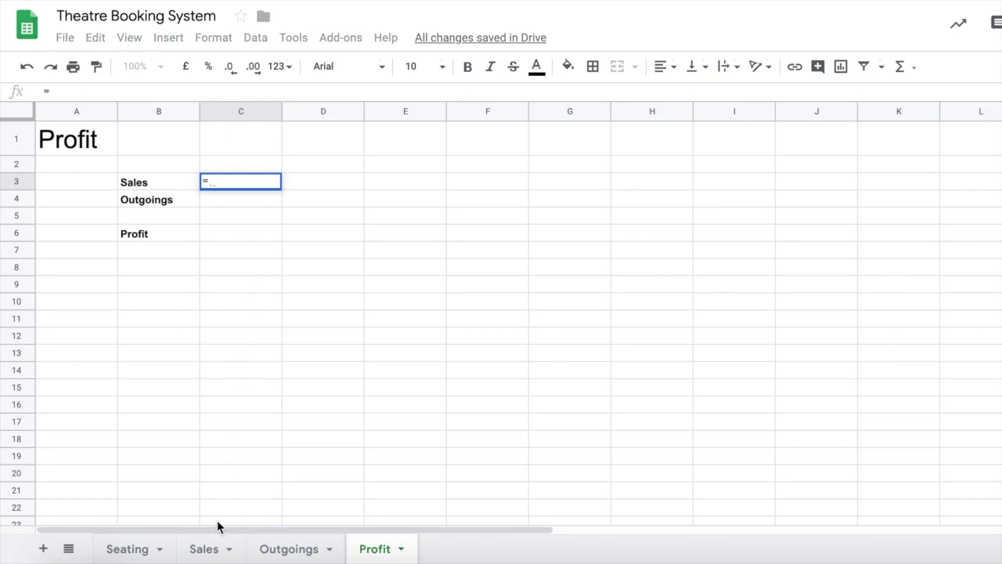
left_click(205, 550)
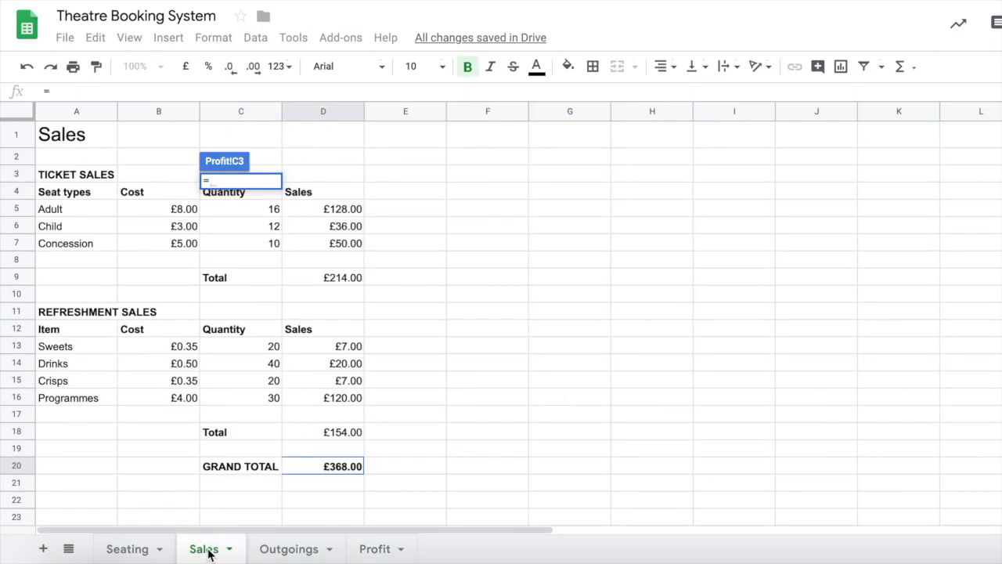
left_click(342, 468)
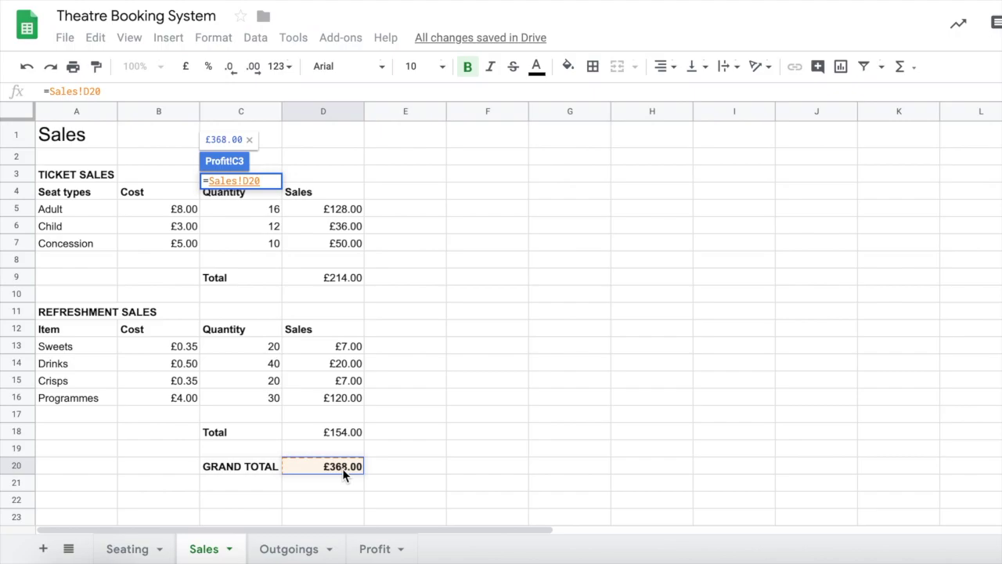
key("Return")
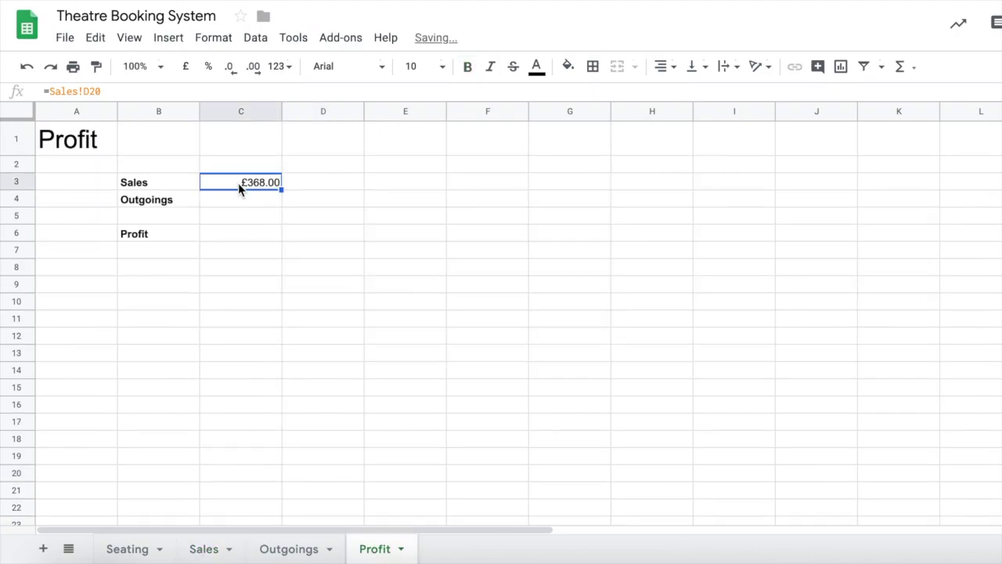
Link C4 to the outgoings total with =Outgoings!D11, showing £110.00
left_click(245, 206)
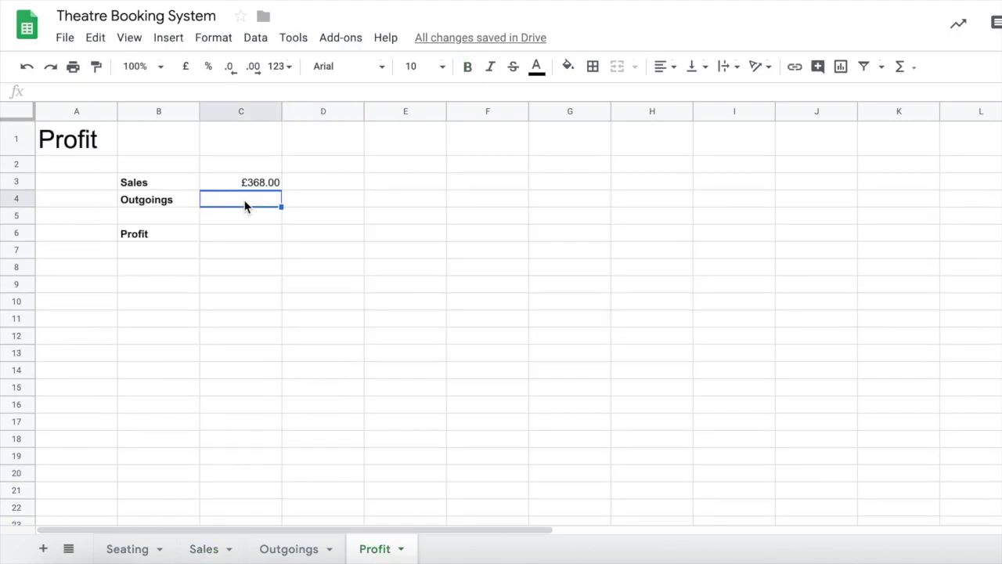
type("=")
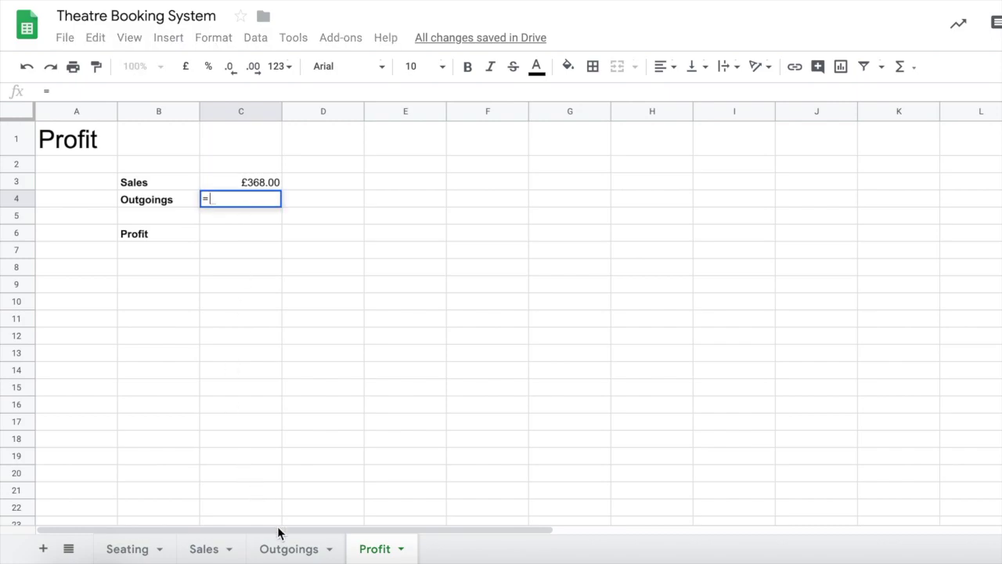
left_click(289, 549)
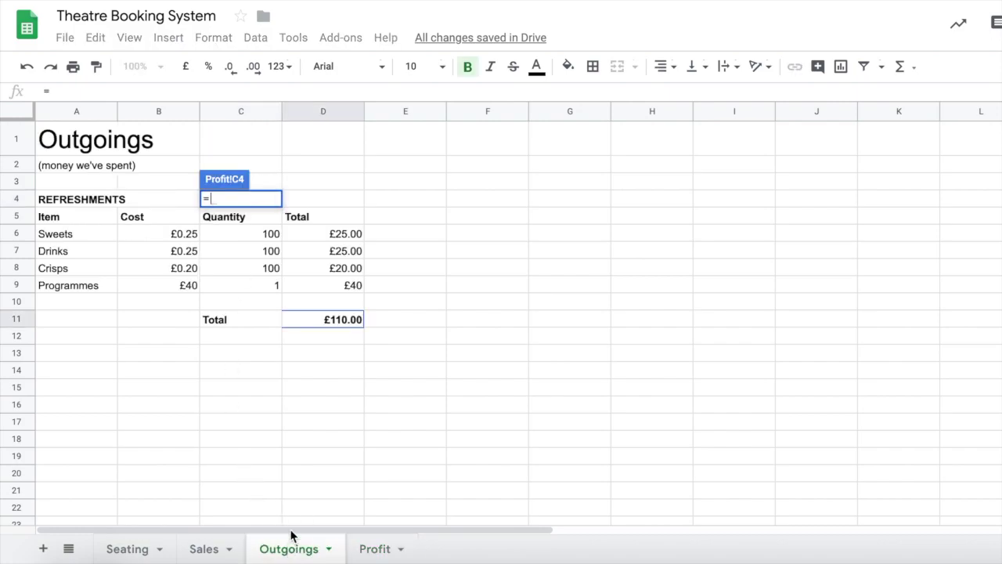
left_click(349, 321)
key("Return")
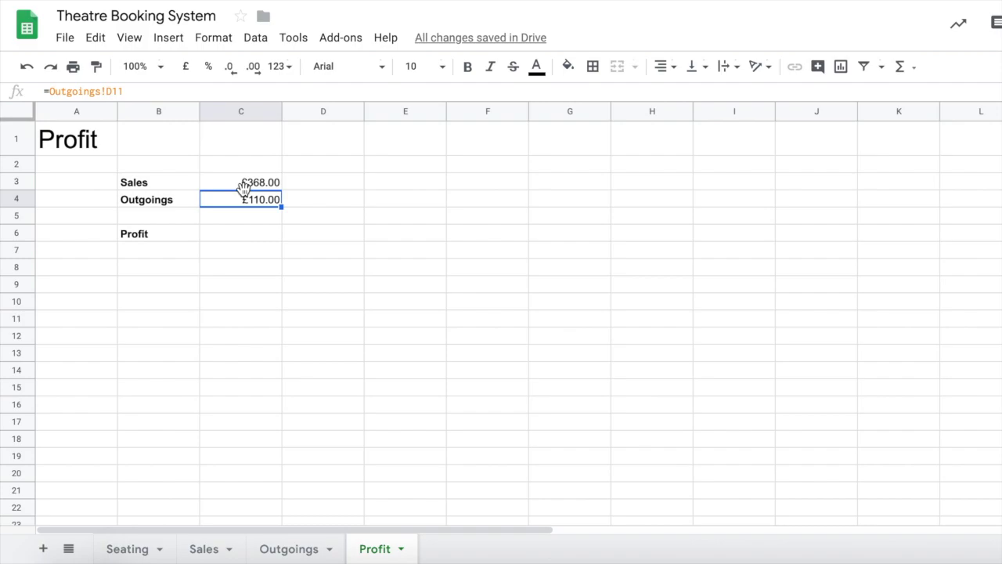
left_click(237, 233)
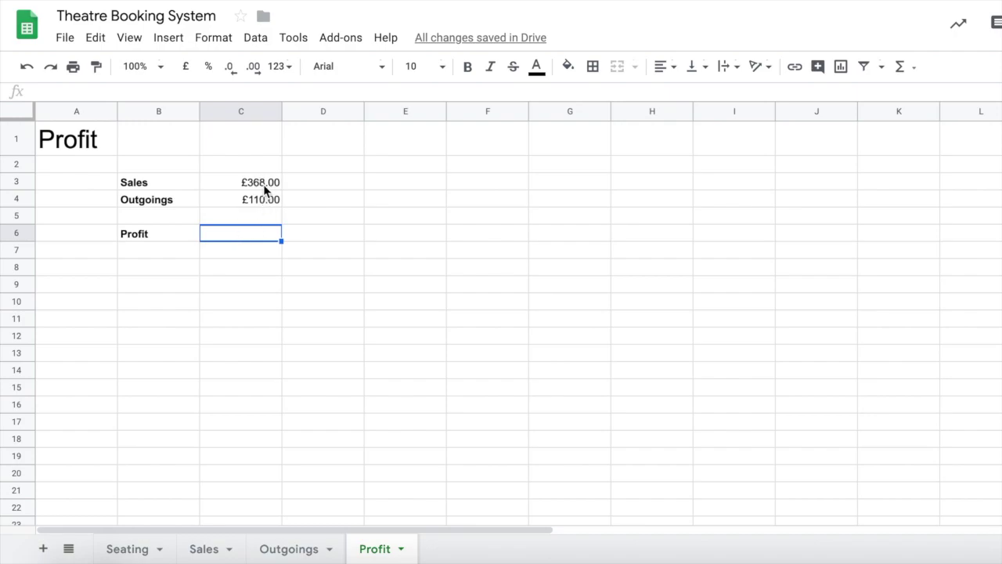
Enter =C3-C4 in C6 for a £258.00 profit and verify the formula
left_click(246, 238)
type("=")
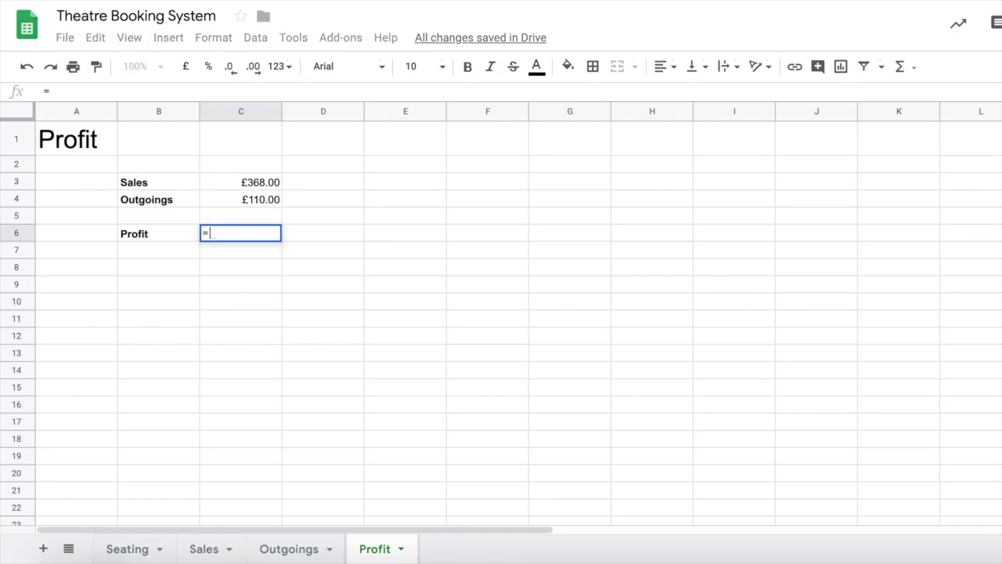
left_click(259, 180)
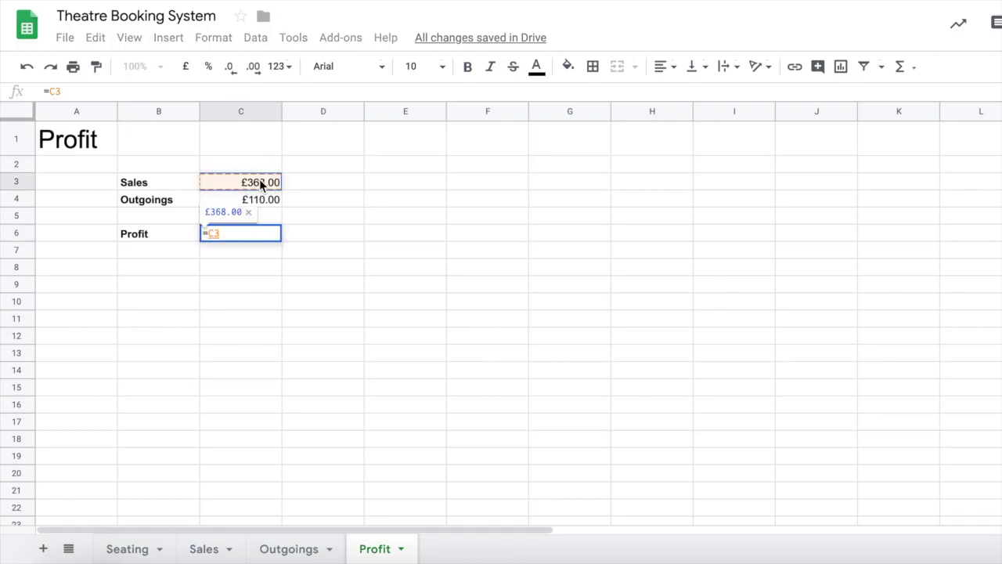
type("-")
left_click(266, 201)
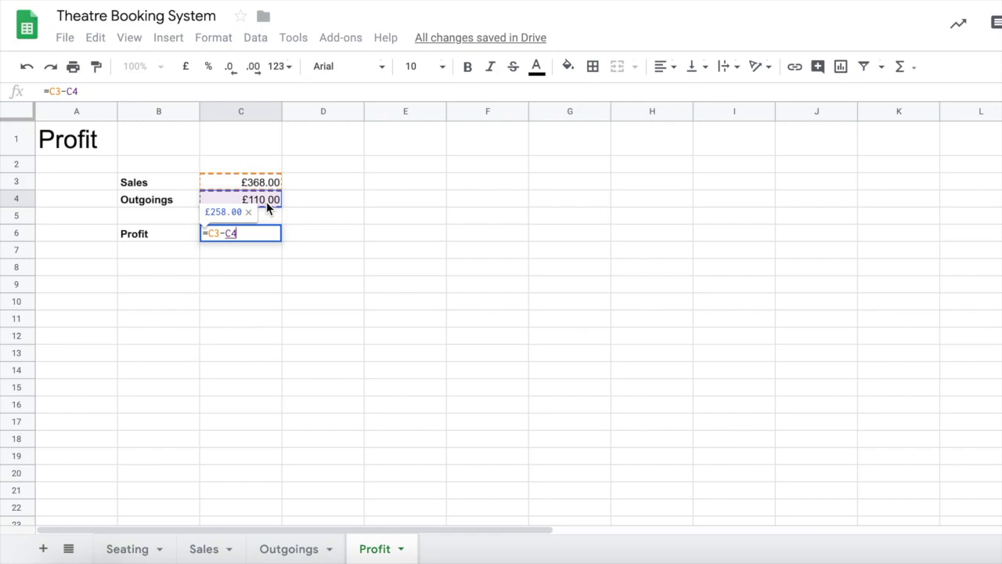
key("Return")
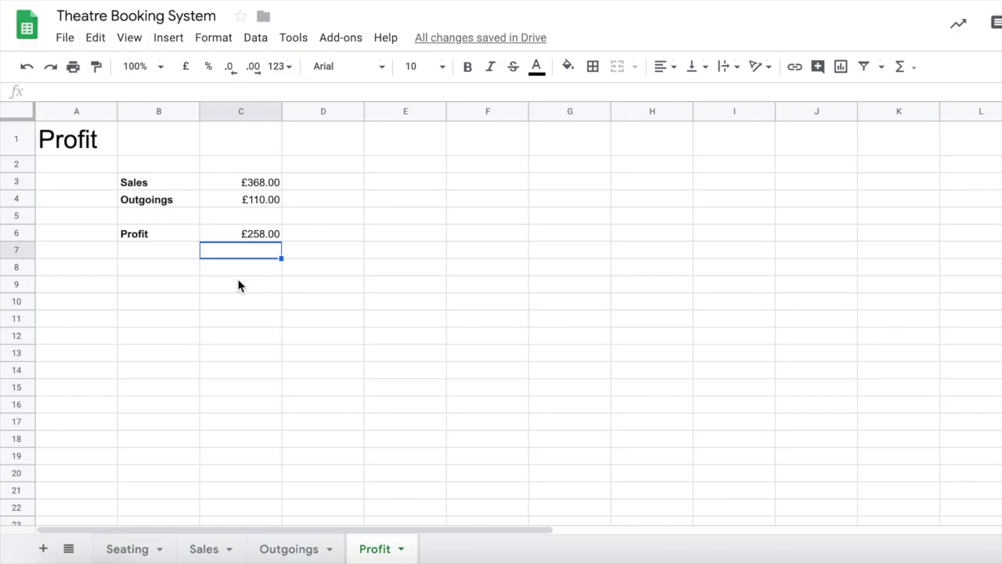
left_click(255, 234)
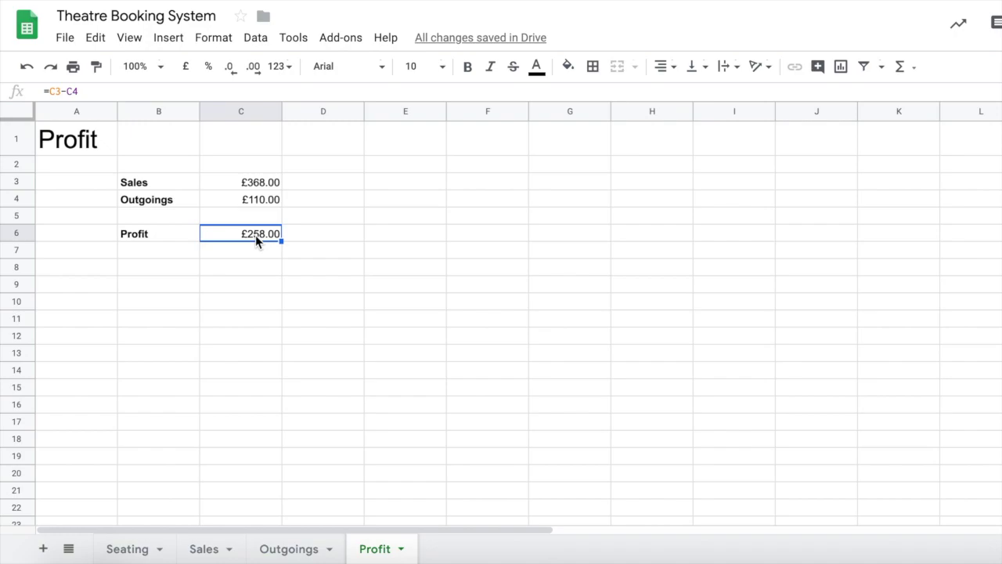
Create a conditional formatting rule for C6: Less than 0 with a red background
right_click(255, 234)
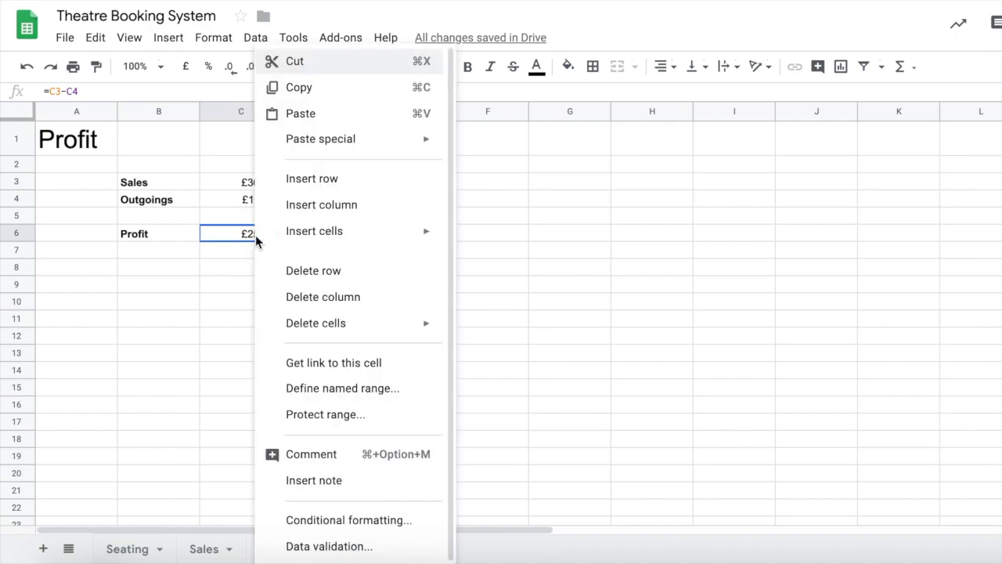
left_click(330, 518)
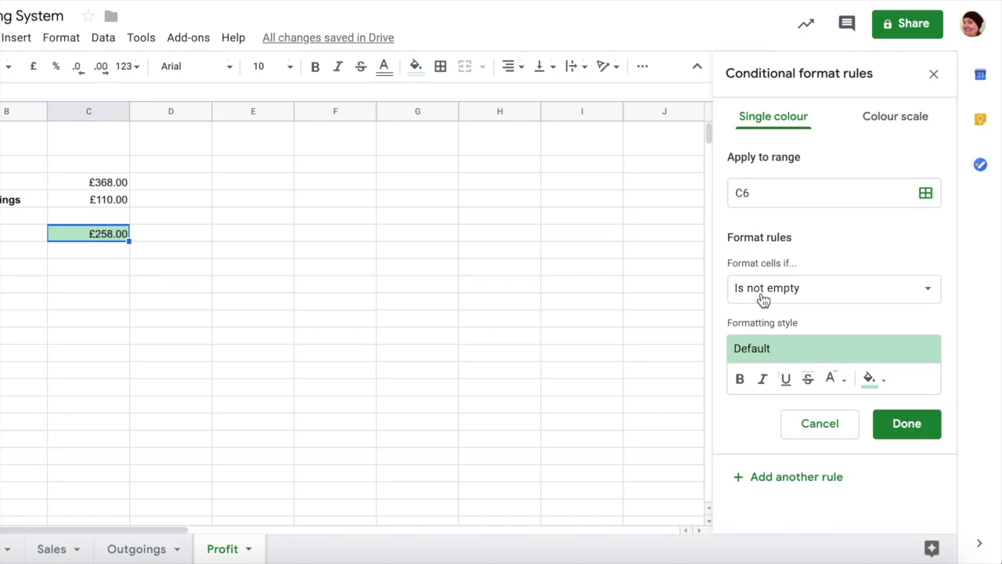
left_click(769, 303)
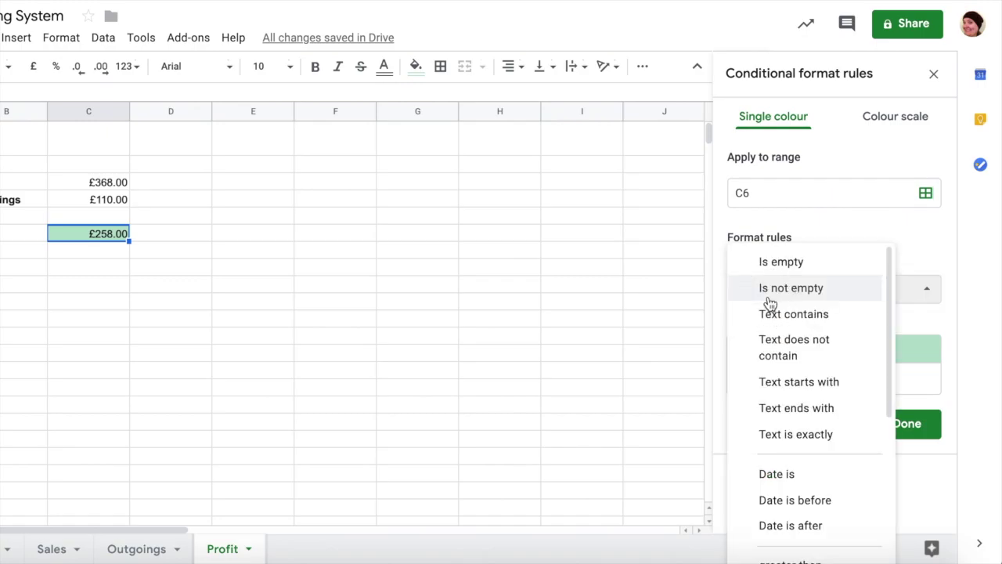
scroll(788, 401, "down", 5)
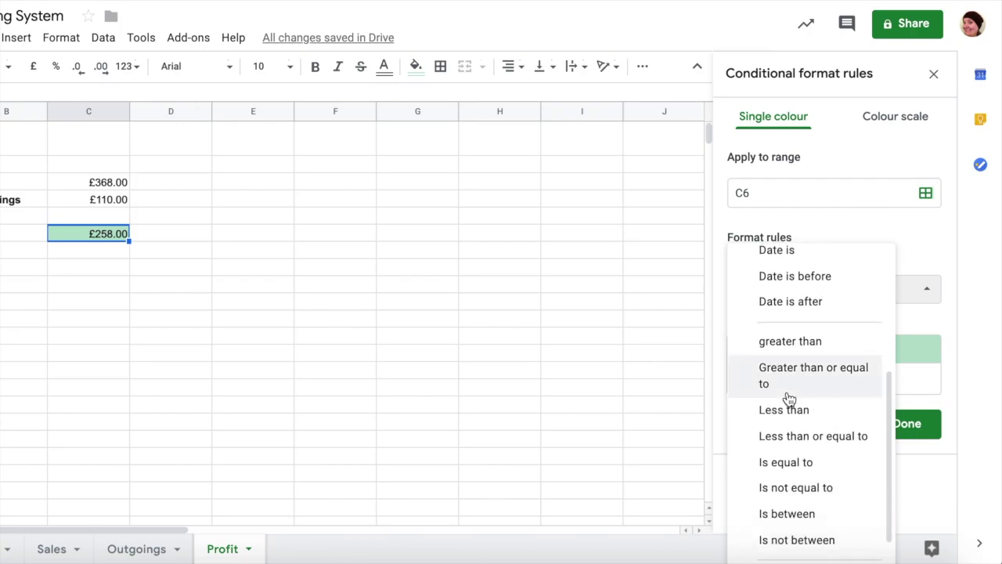
scroll(789, 399, "down", 1)
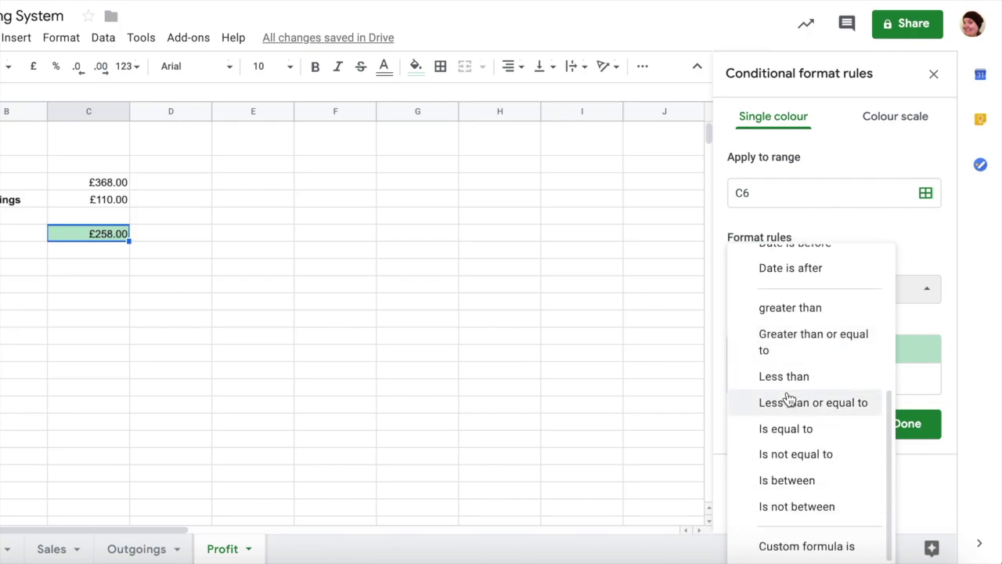
left_click(791, 377)
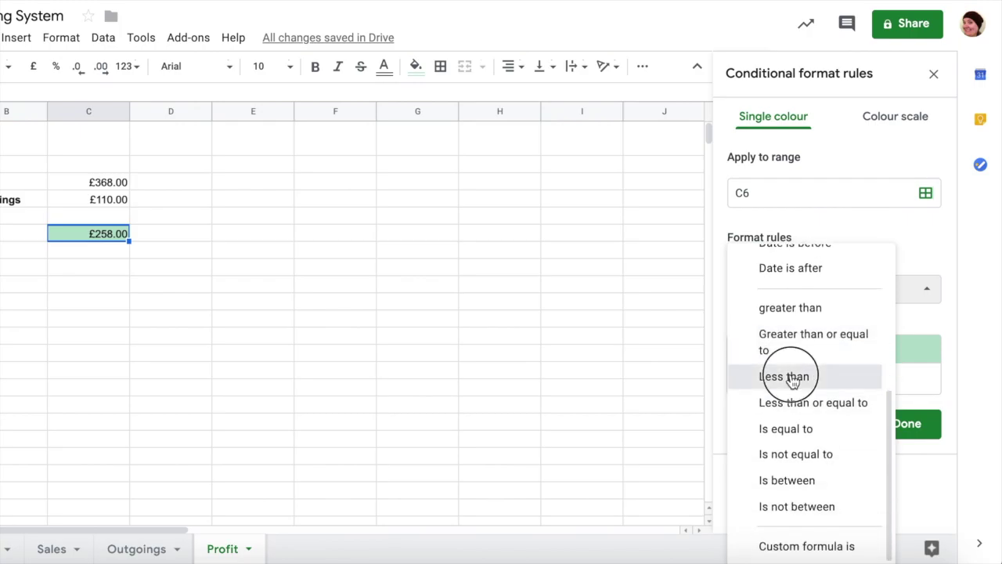
left_click(792, 324)
type("0")
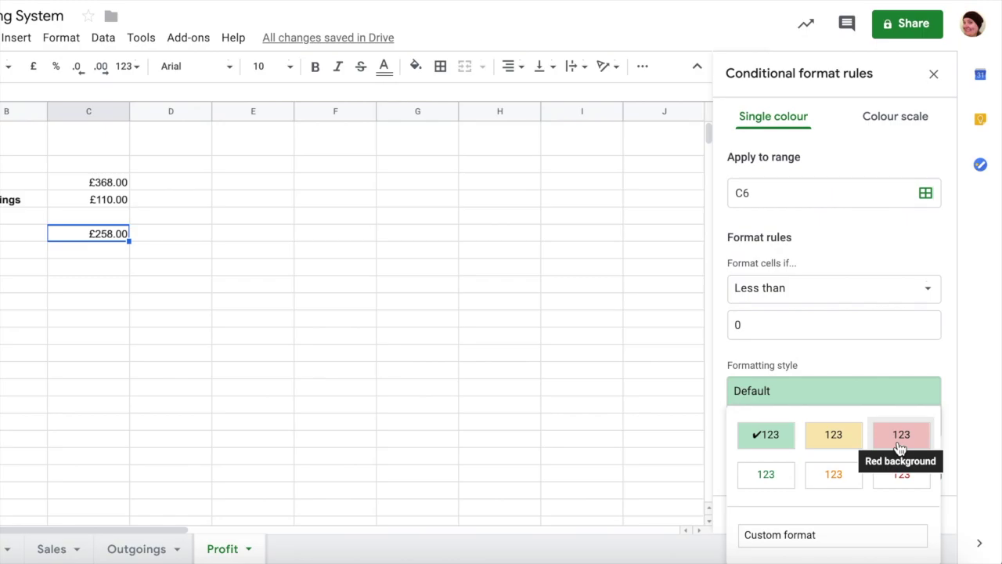
left_click(900, 443)
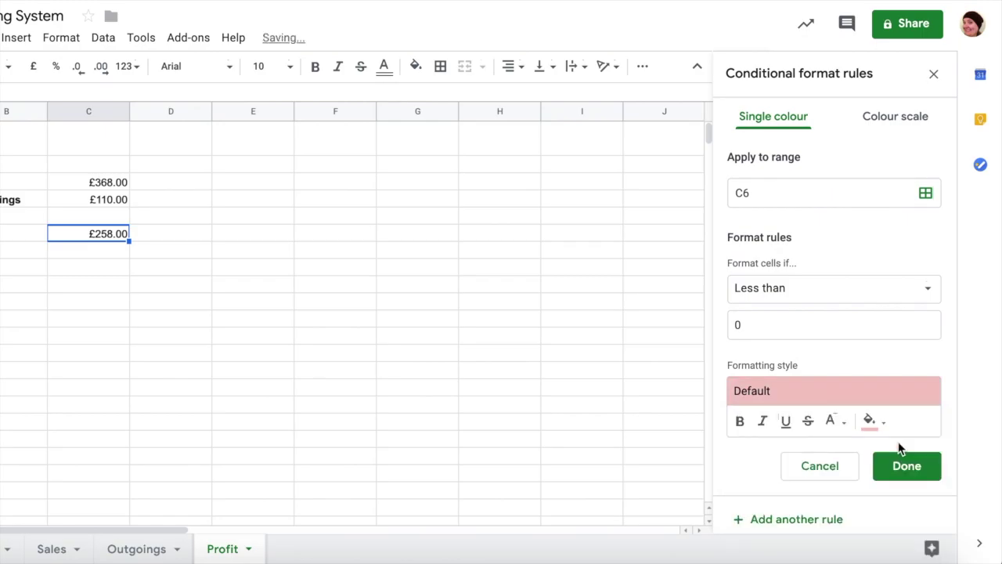
Save the red rule and add a green Greater than or equal to 0 rule
left_click(900, 469)
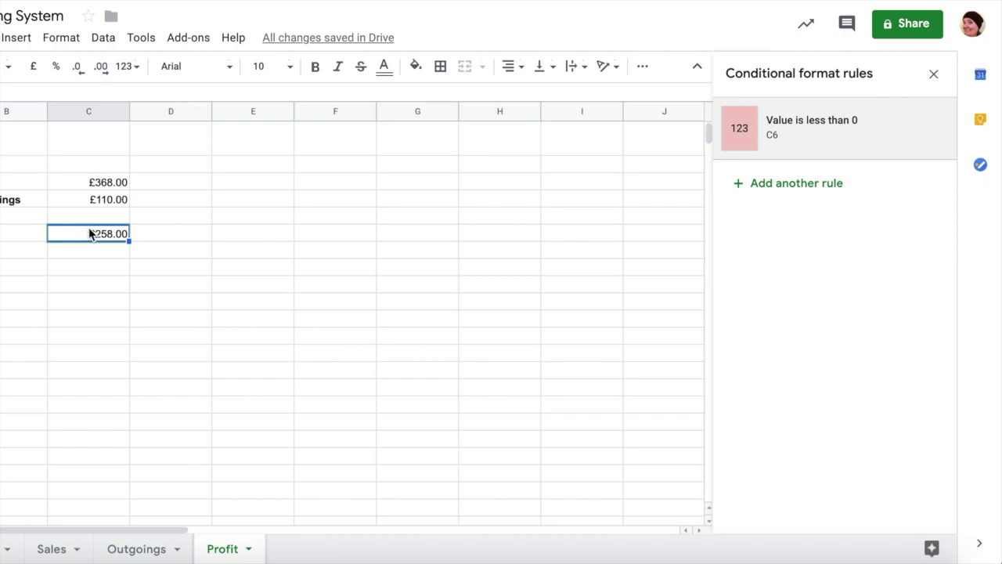
mouse_move(823, 150)
left_click(741, 186)
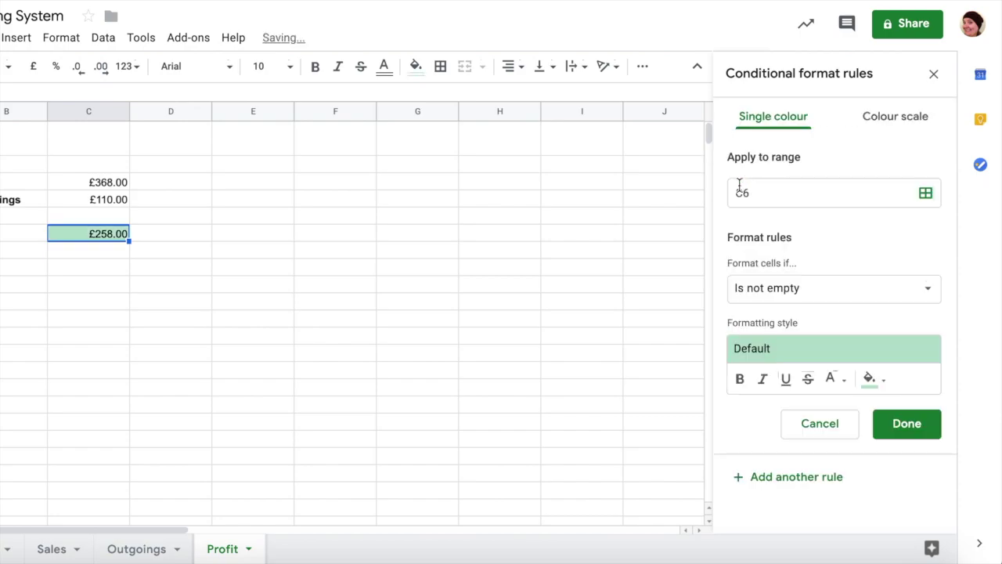
left_click(808, 296)
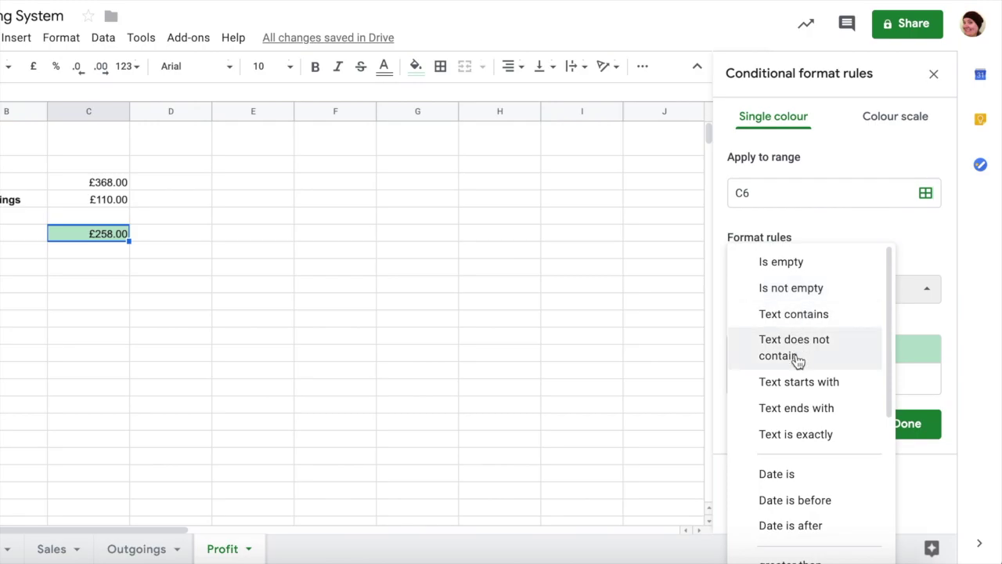
scroll(798, 354, "down", 2)
scroll(798, 360, "down", 3)
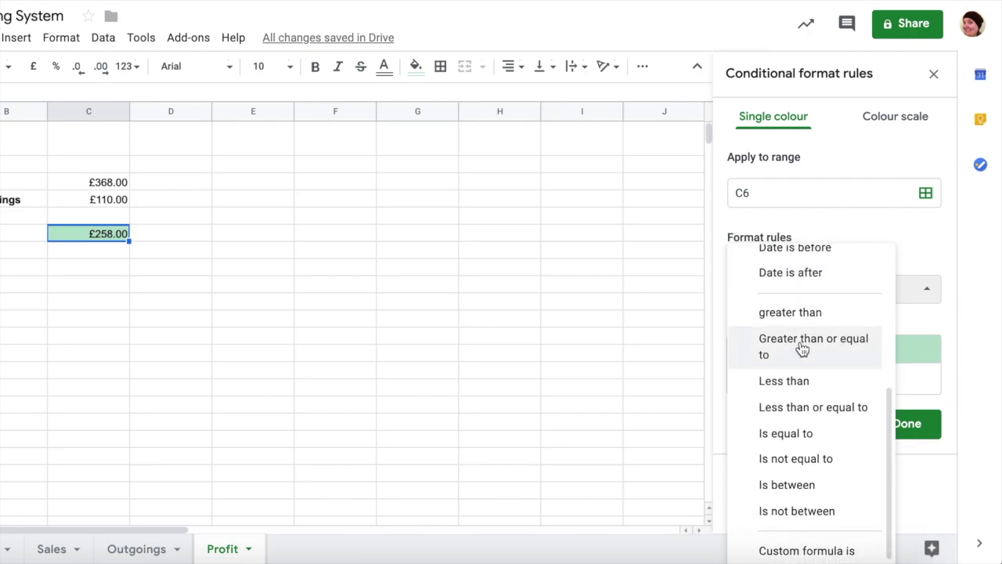
left_click(802, 348)
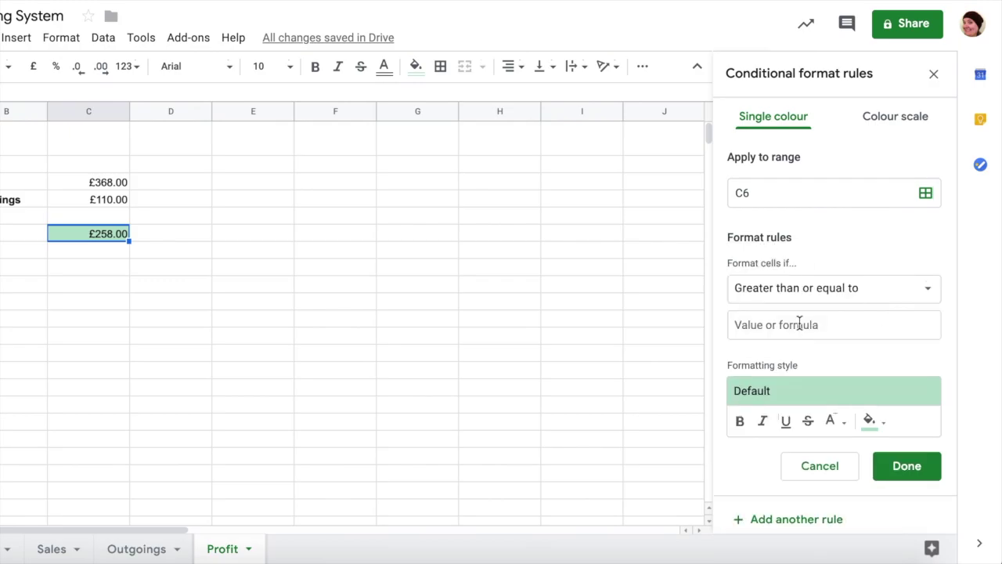
left_click(799, 323)
type("0")
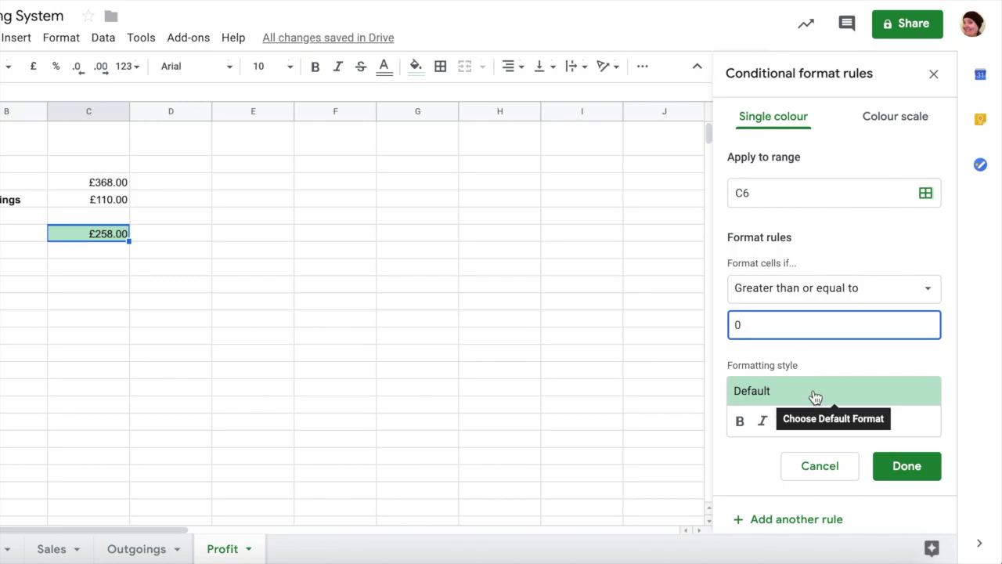
left_click(891, 470)
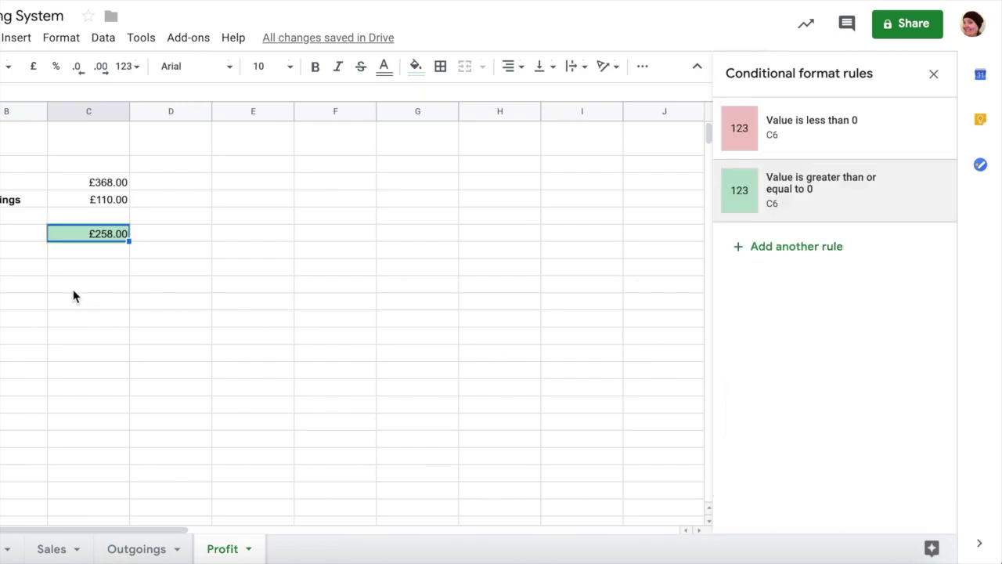
Close the conditional format rules panel and reselect the profit cell C6
left_click(84, 256)
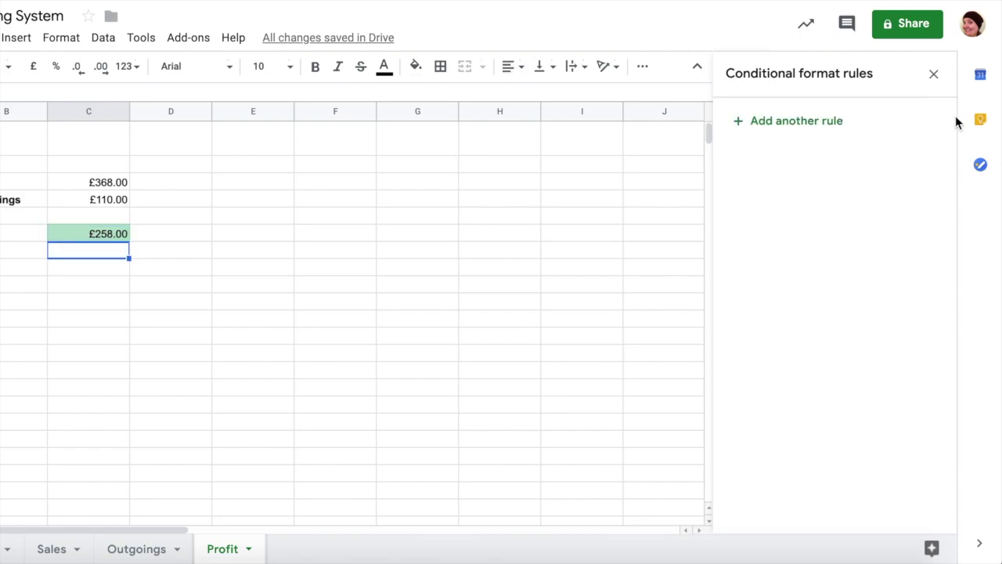
left_click(933, 83)
left_click(84, 236)
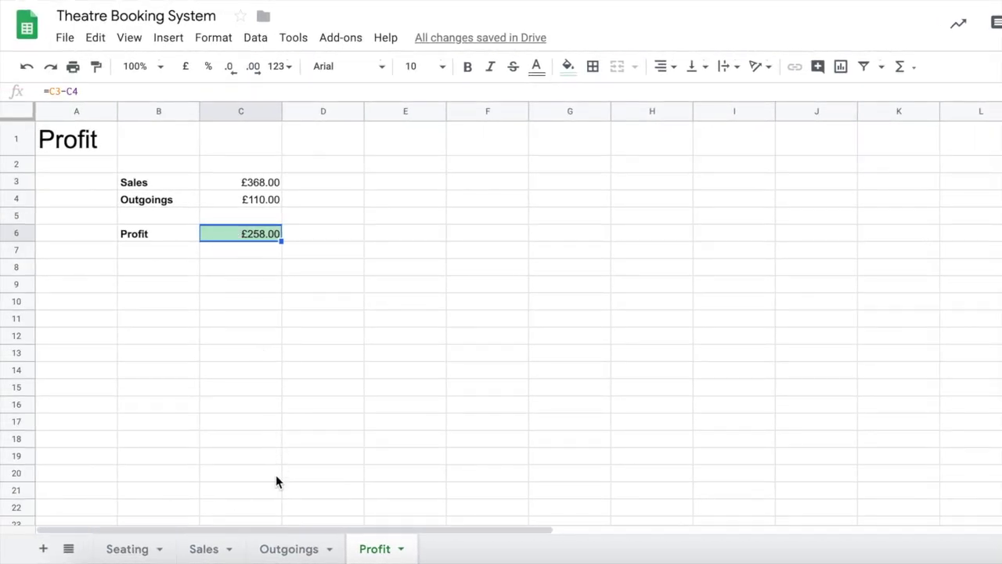
Set the Programmes cost in Outgoings B9 to 4,000 and view the red −£3,702.00 profit
left_click(280, 548)
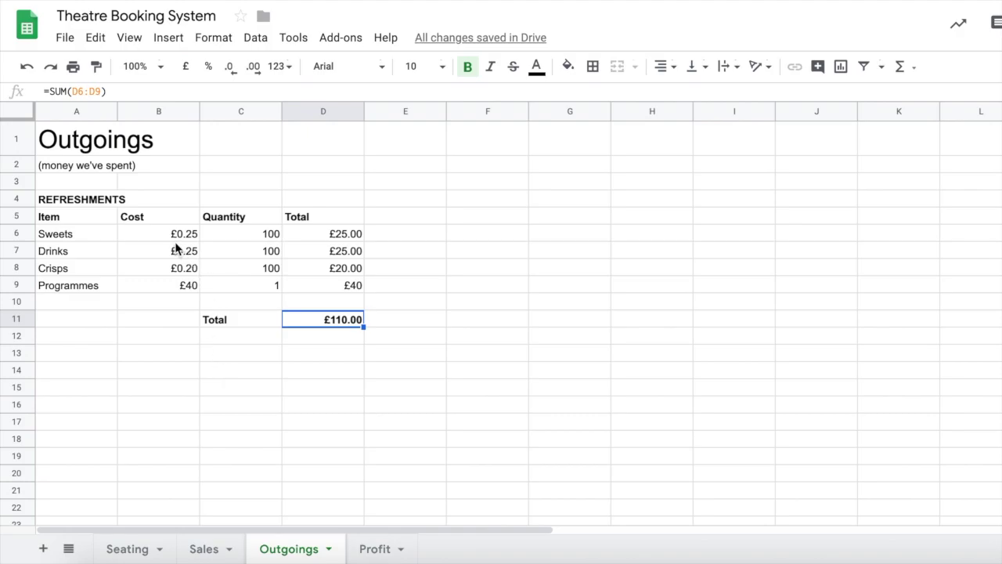
left_click(165, 284)
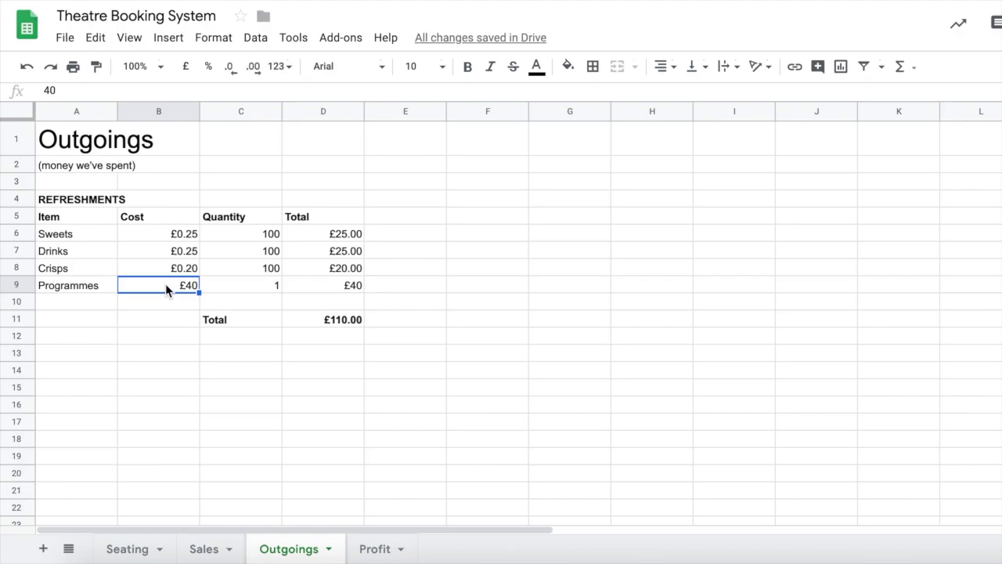
type("4")
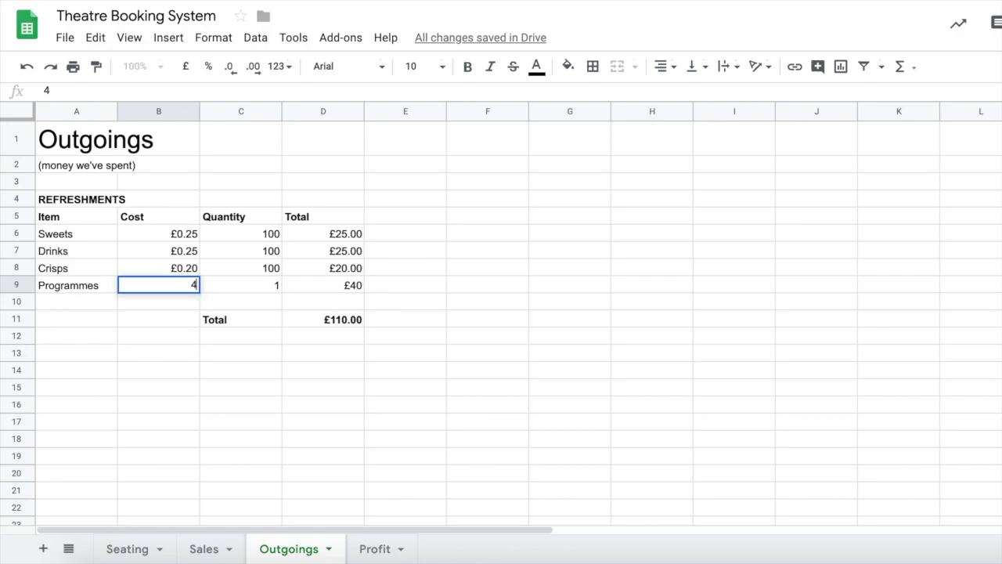
type(",000")
key("Return")
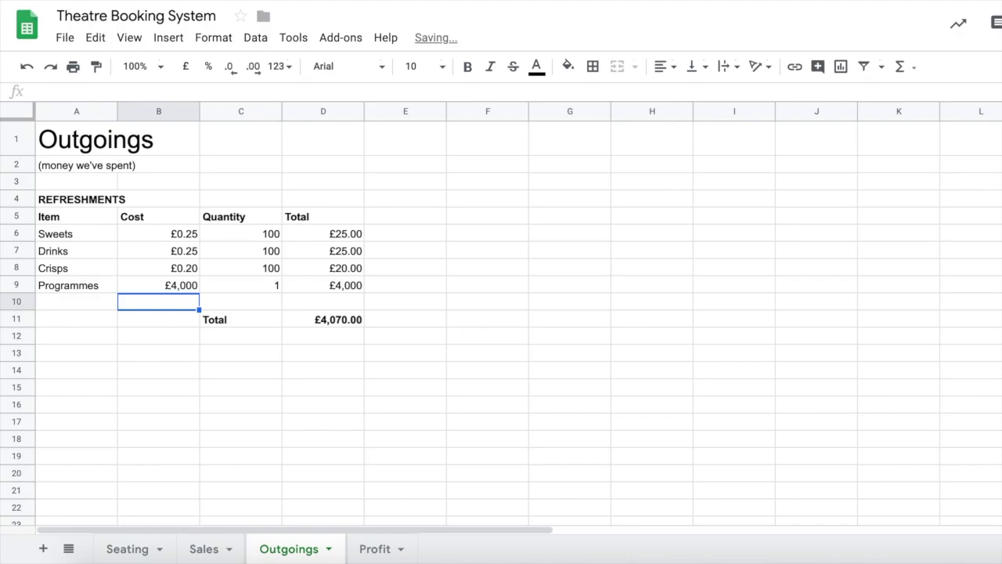
left_click(312, 325)
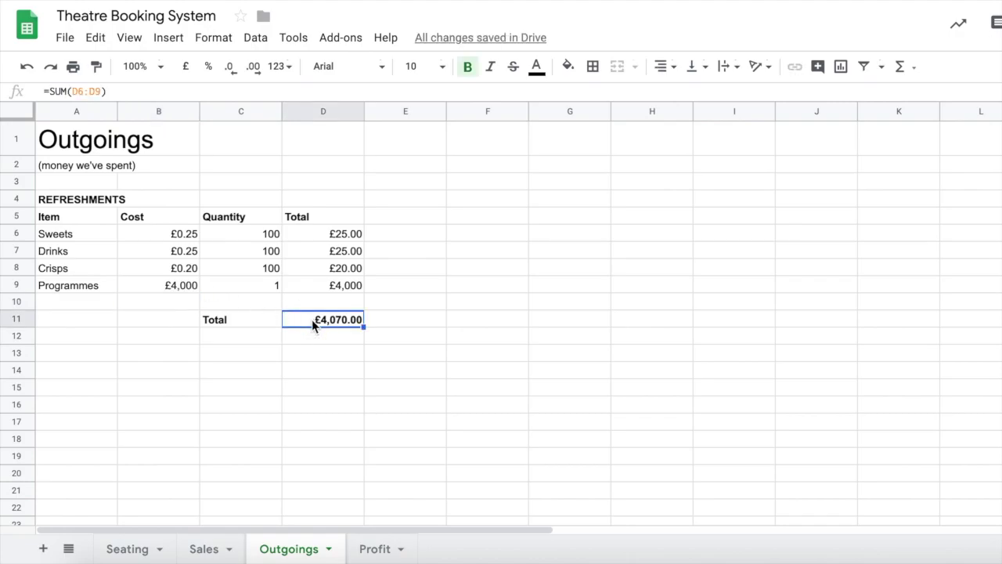
left_click(373, 550)
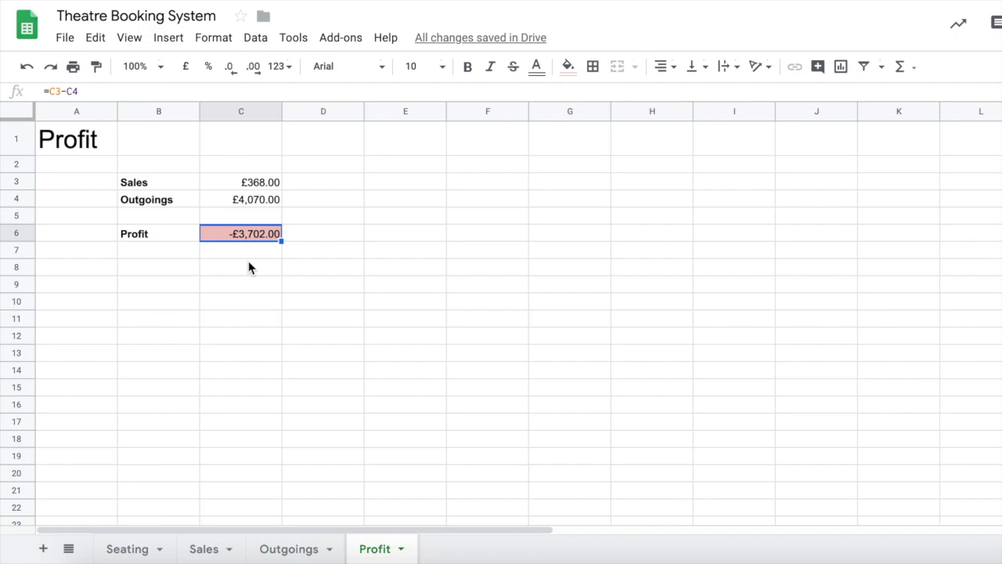
Undo the change to restore the £40 Programmes cost and the green £258.00 profit
left_click(31, 71)
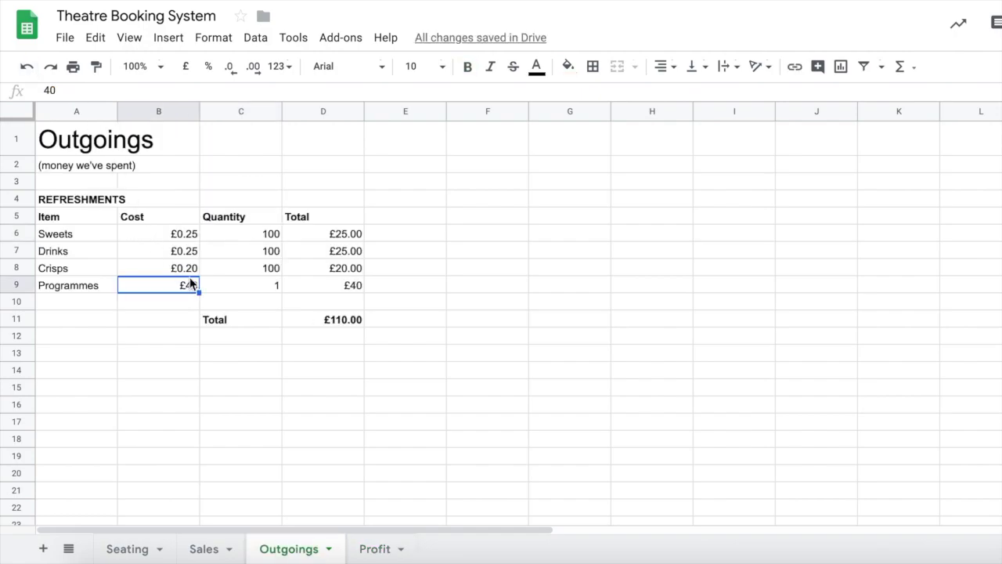
left_click(376, 552)
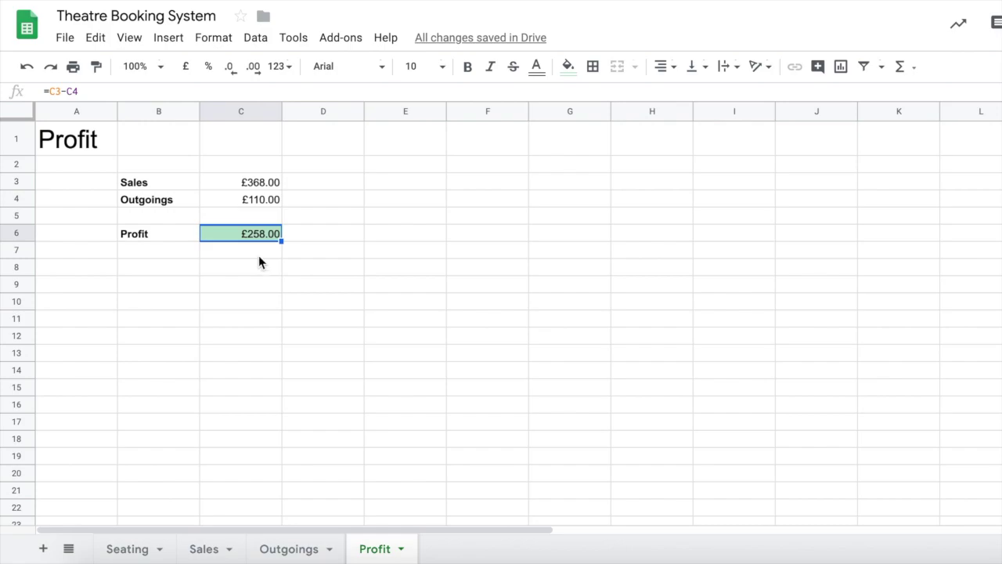
left_click(203, 550)
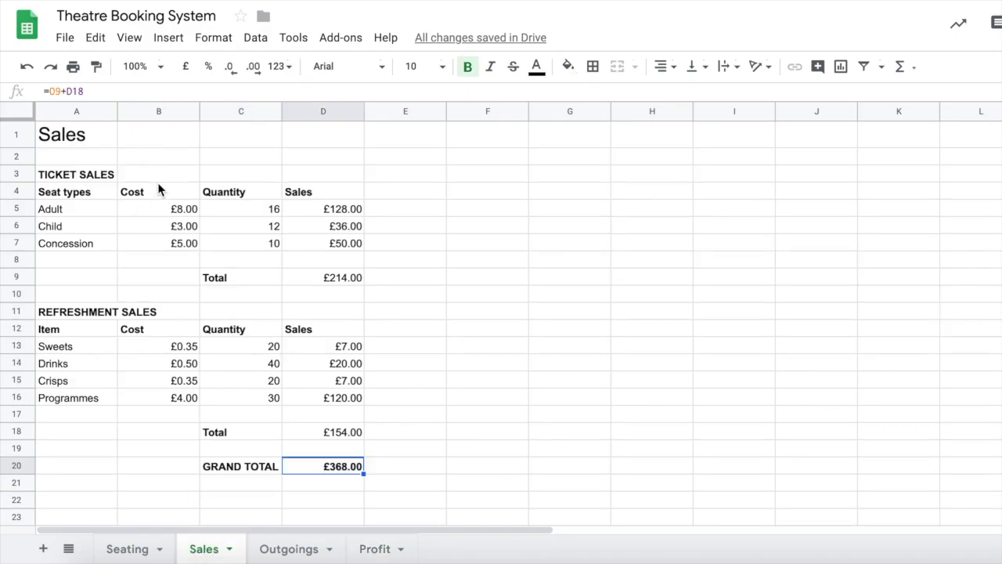
left_click(168, 213)
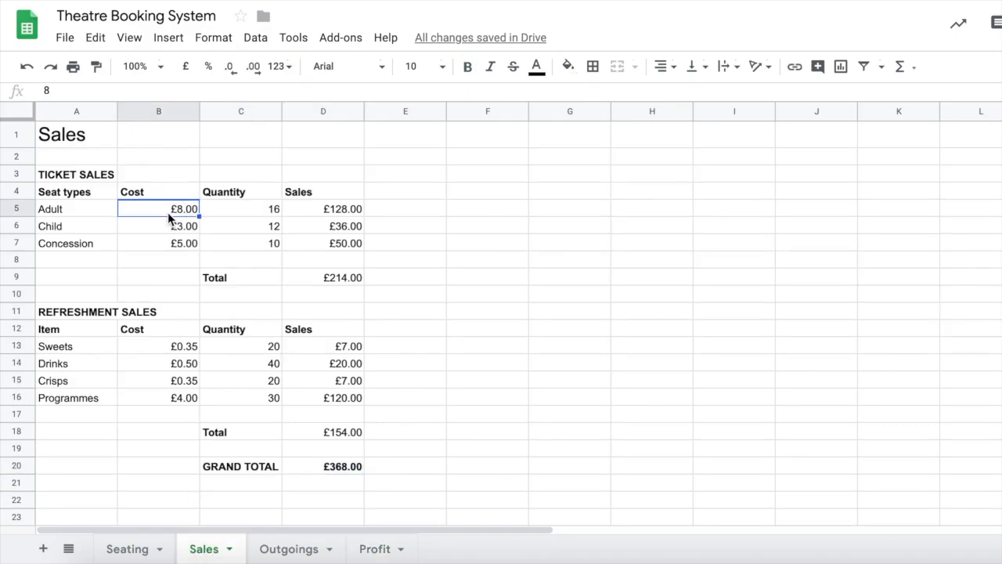
left_click(369, 548)
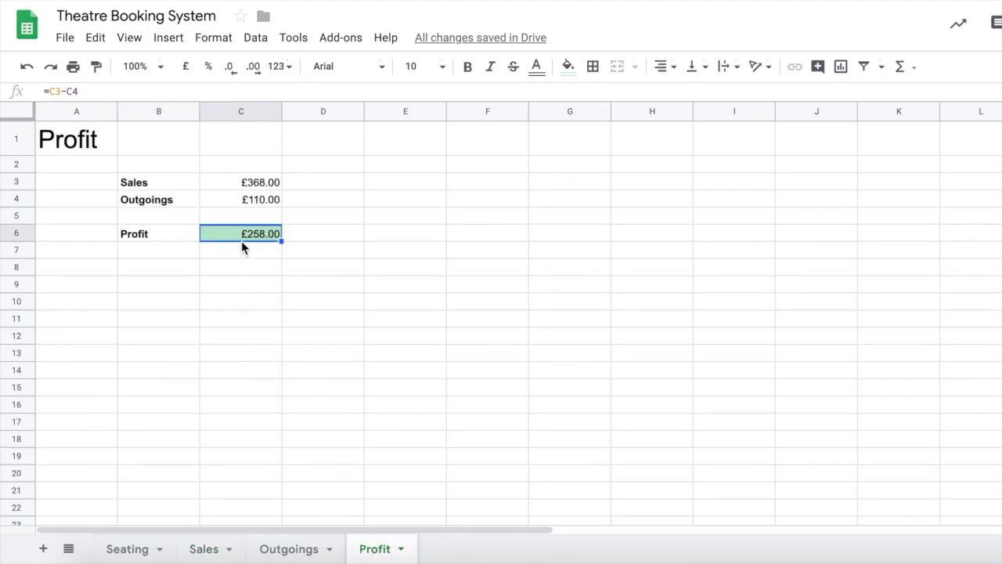